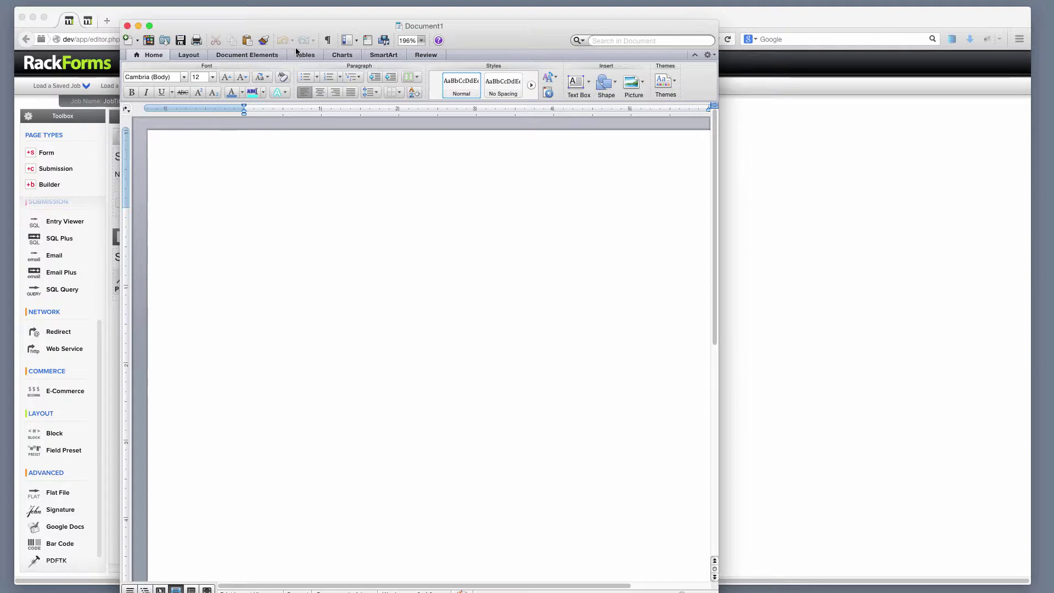
Step: Write "Your Name:" in the blank document and save it to the Desktop in PDF format as NamePDF
{"action": "type", "text": "Your Name:"}
{"action": "key", "text": "super+s"}
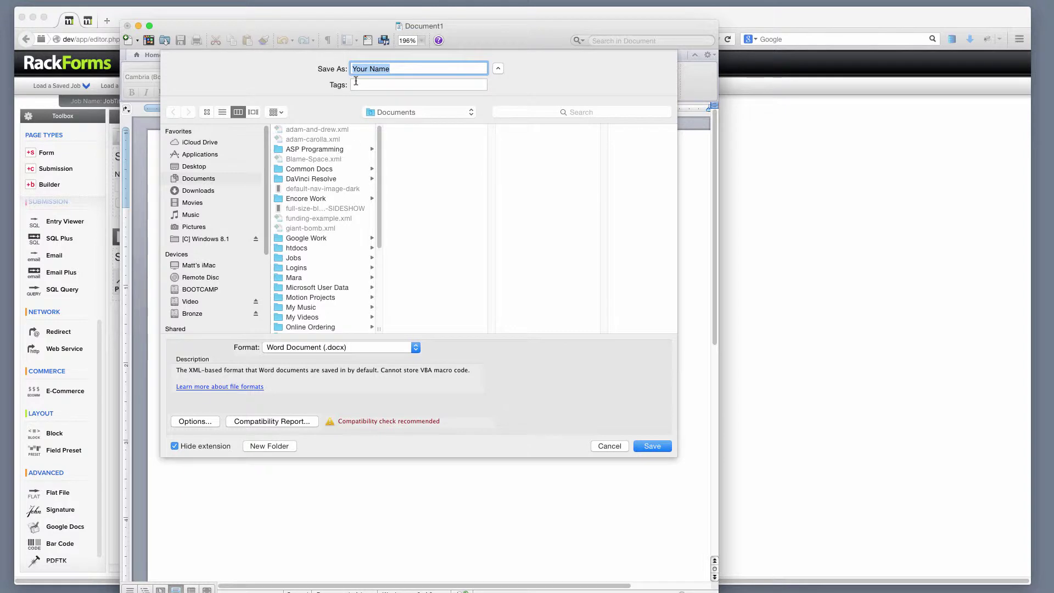
{"action": "key", "text": "super+d"}
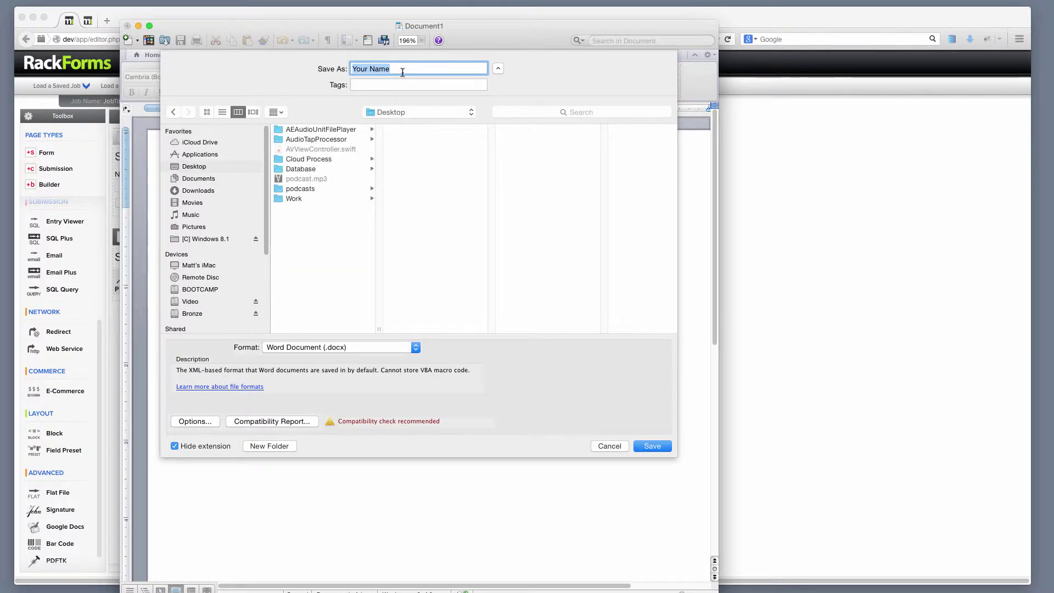
{"action": "type", "text": "NamePDF"}
{"action": "double_click", "coordinate": [402, 68]}
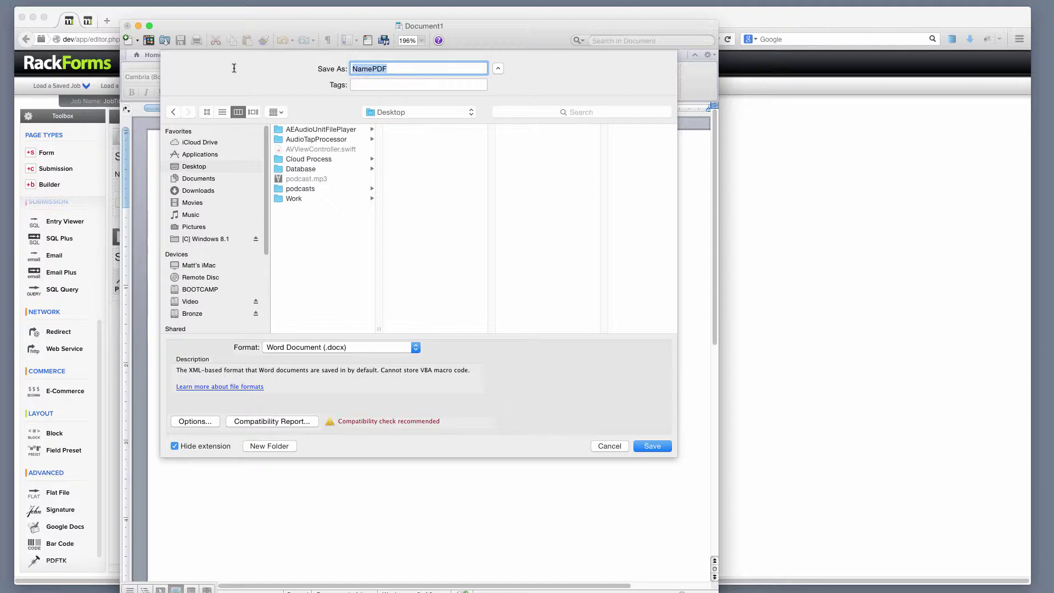
{"action": "left_click", "coordinate": [351, 347]}
{"action": "left_click", "coordinate": [298, 433]}
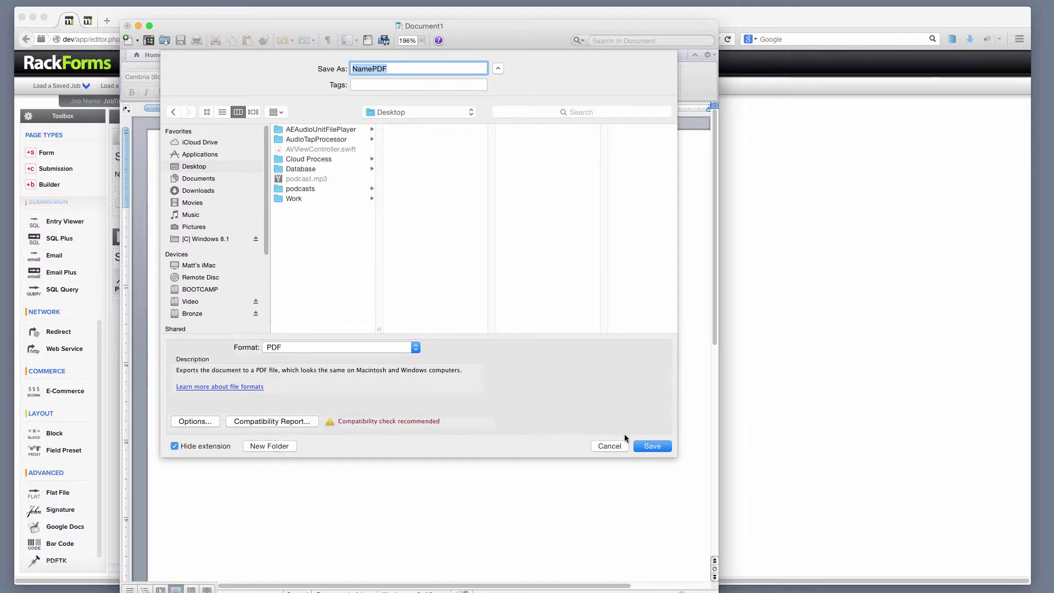
{"action": "left_click", "coordinate": [655, 446]}
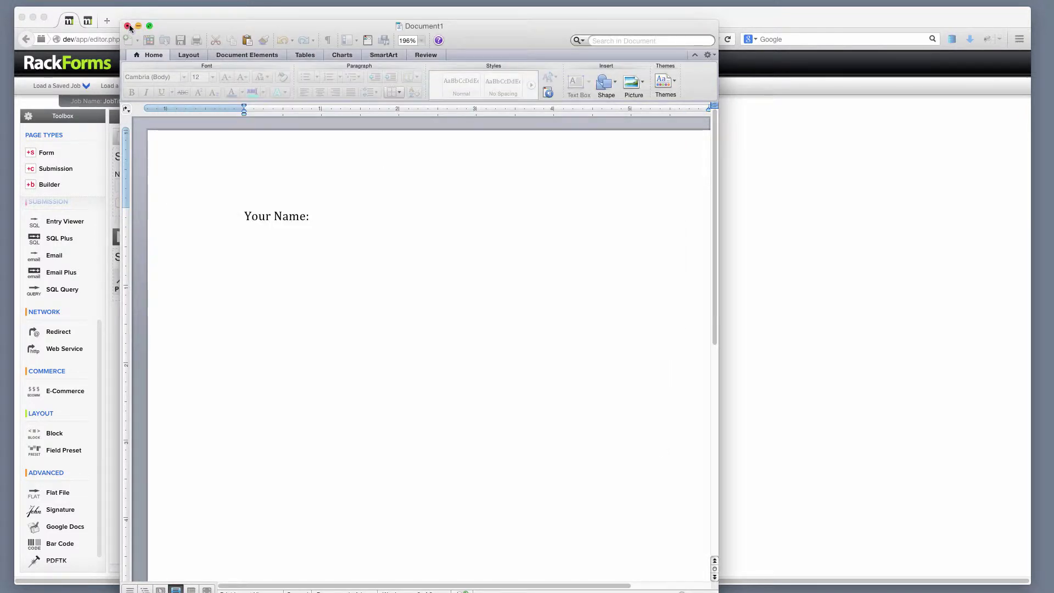
Step: Close the Word document and open NamePDF.pdf from the desktop in Adobe Acrobat Pro
{"action": "left_click", "coordinate": [127, 25]}
{"action": "left_click", "coordinate": [386, 99]}
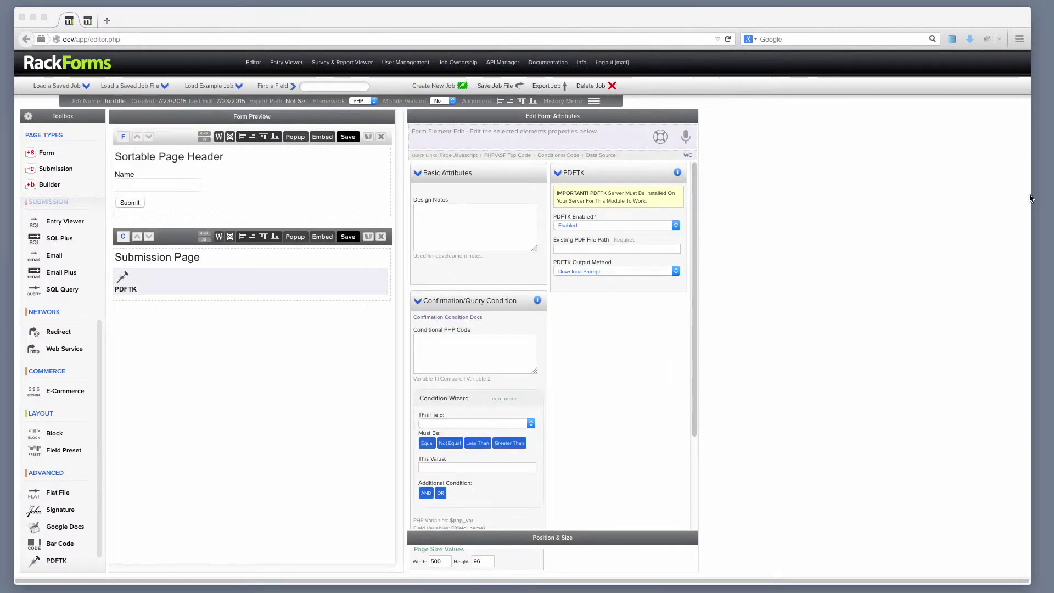
{"action": "left_click_drag", "start_coordinate": [1031, 198], "coordinate": [974, 200]}
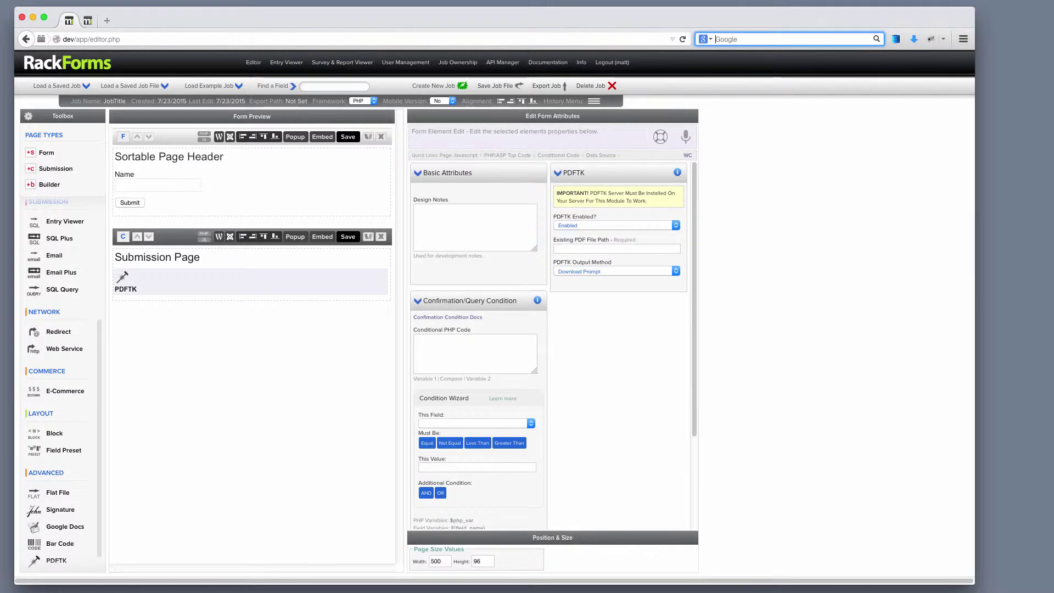
{"action": "left_click", "coordinate": [1012, 49]}
{"action": "right_click", "coordinate": [1017, 48]}
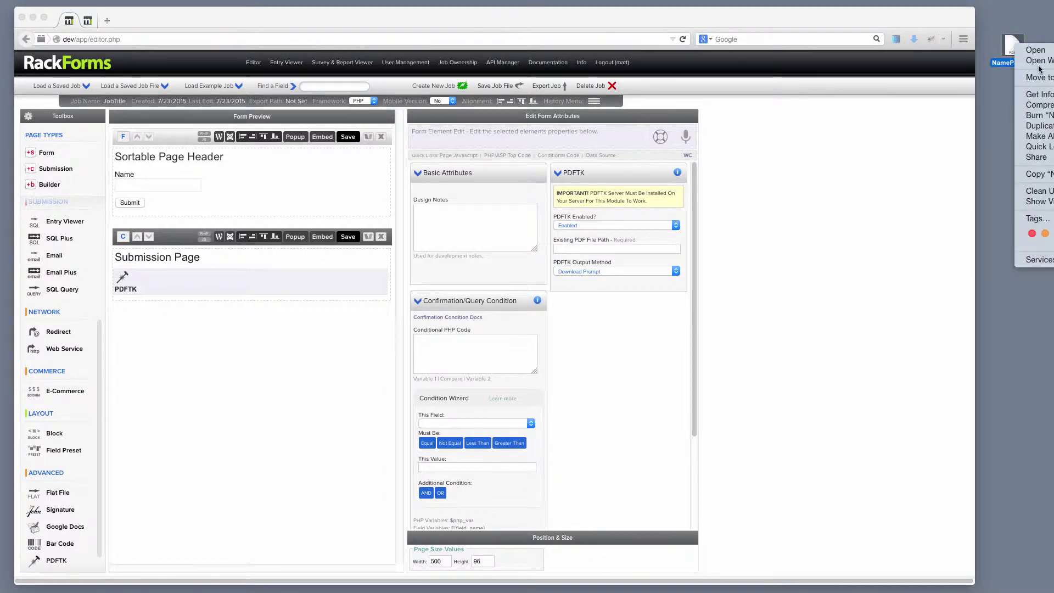
{"action": "mouse_move", "coordinate": [1040, 64]}
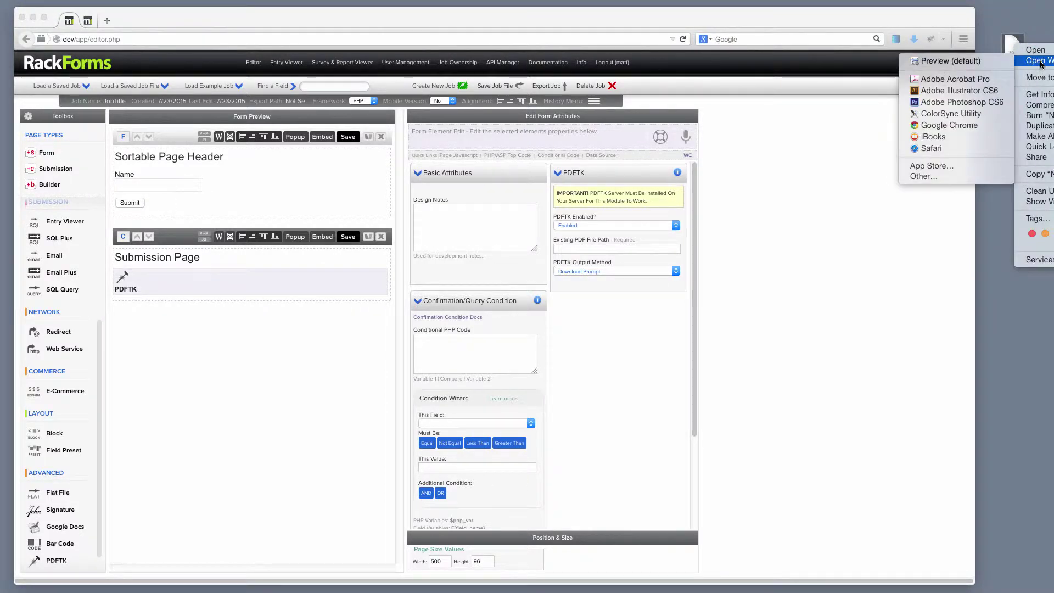
{"action": "left_click", "coordinate": [975, 80]}
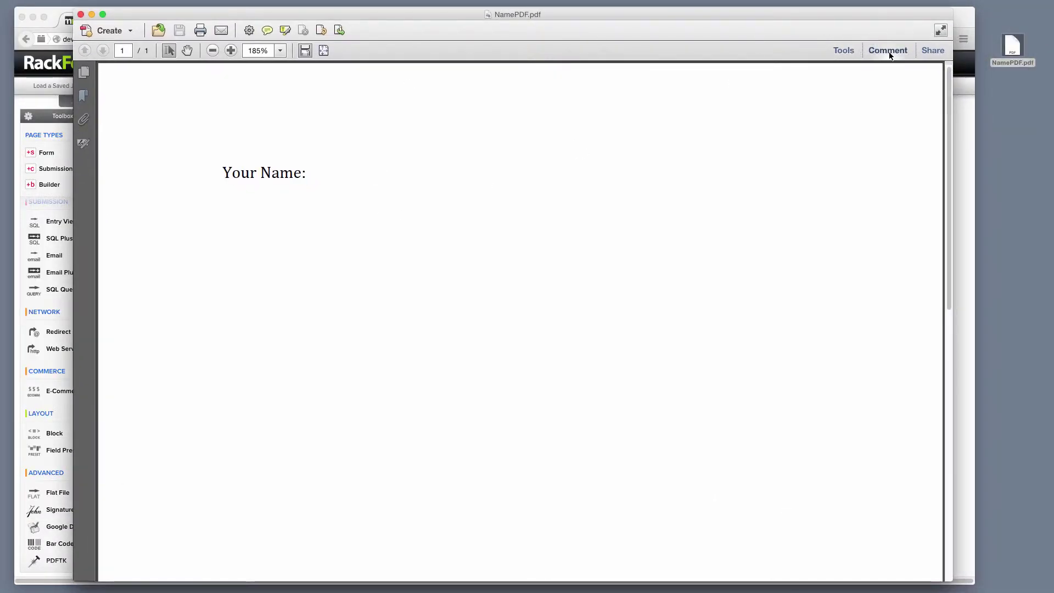
Step: Create a fillable form using the current NamePDF.pdf document as the source
{"action": "left_click", "coordinate": [843, 50]}
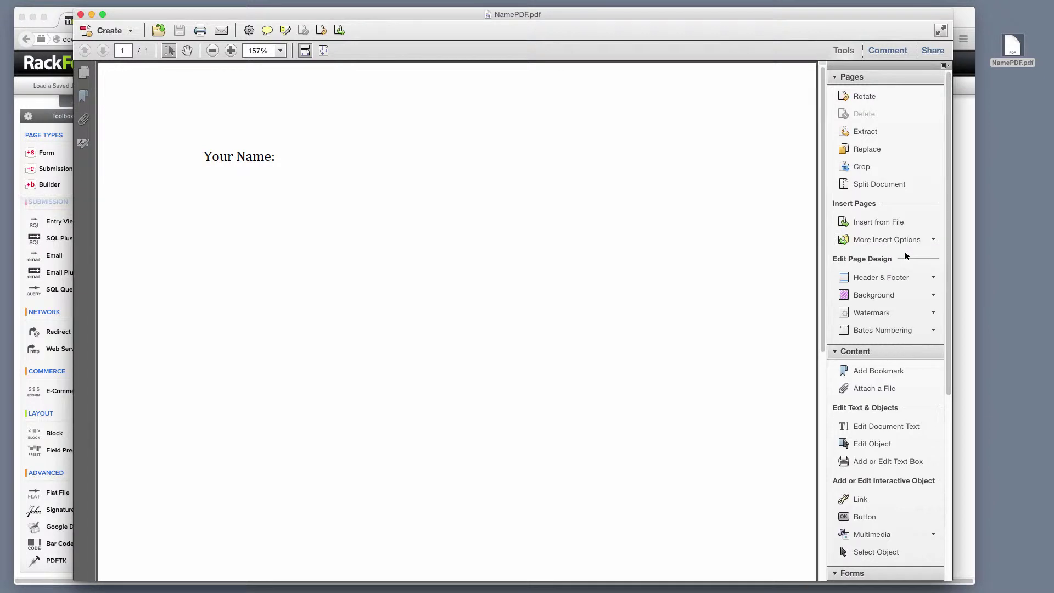
{"action": "scroll", "coordinate": [893, 368], "scroll_direction": "down", "scroll_amount": 1}
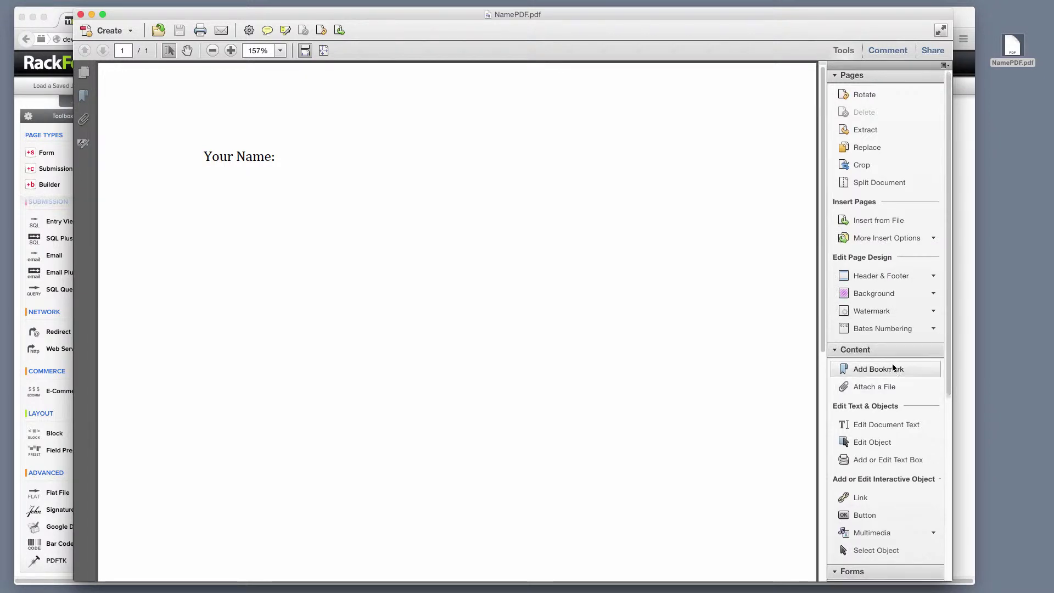
{"action": "scroll", "coordinate": [894, 368], "scroll_direction": "down", "scroll_amount": 5}
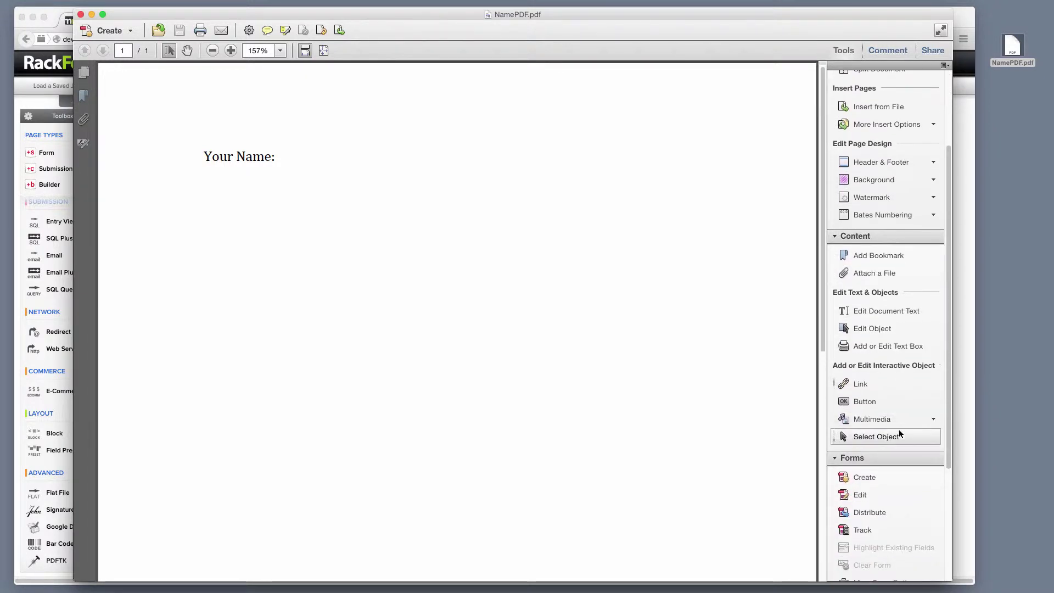
{"action": "scroll", "coordinate": [900, 434], "scroll_direction": "down", "scroll_amount": 4}
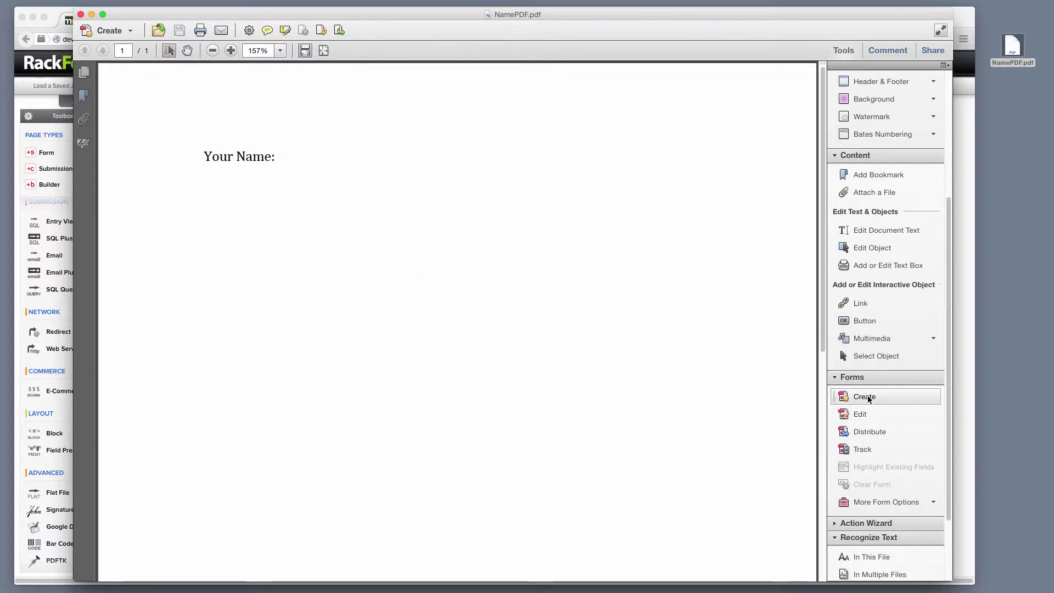
{"action": "left_click", "coordinate": [868, 399]}
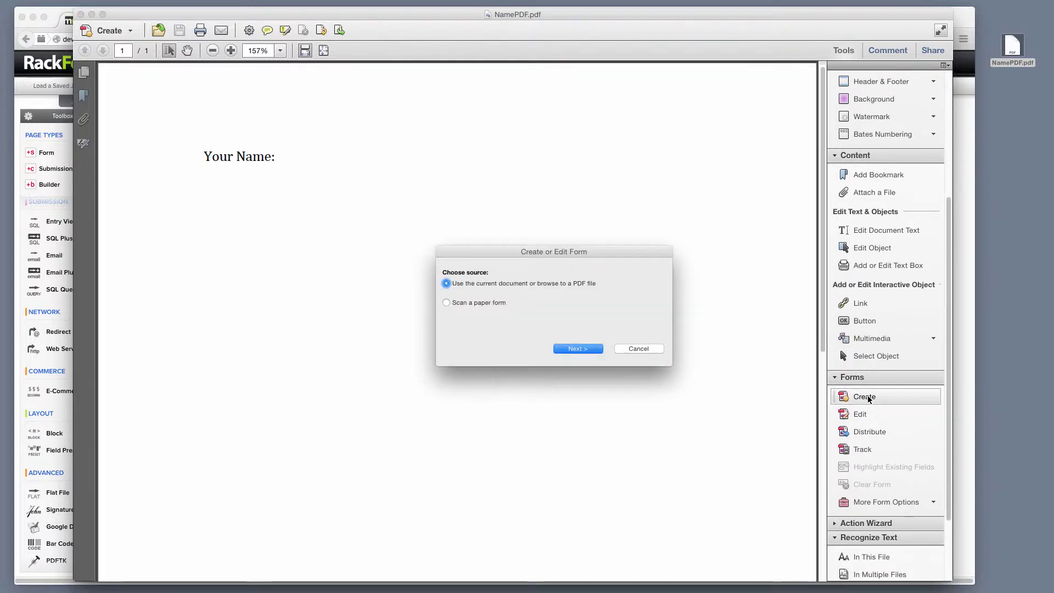
{"action": "left_click", "coordinate": [583, 350]}
{"action": "left_click", "coordinate": [587, 350]}
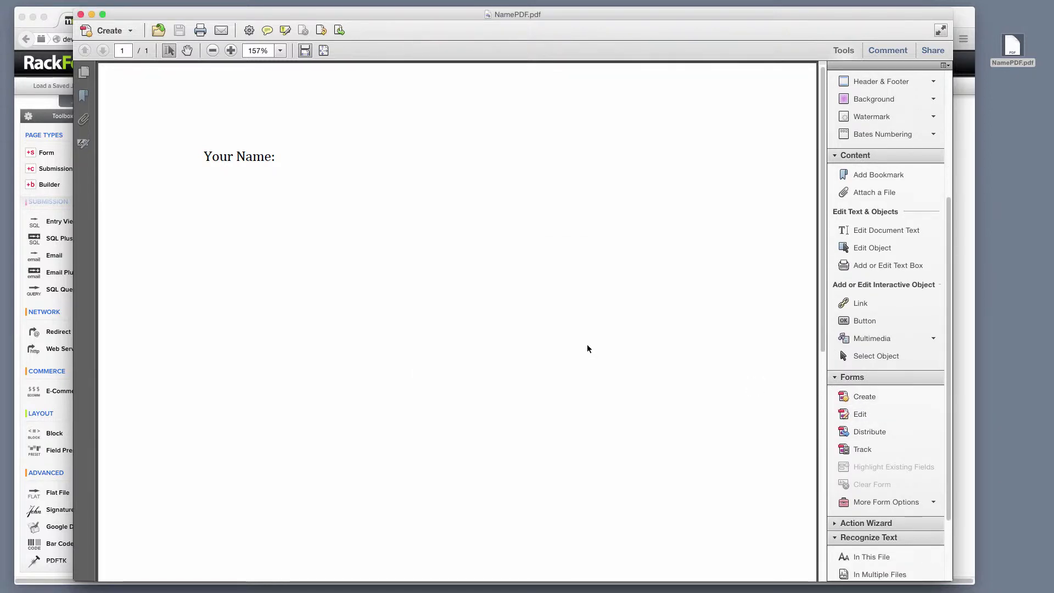
{"action": "left_click", "coordinate": [632, 143]}
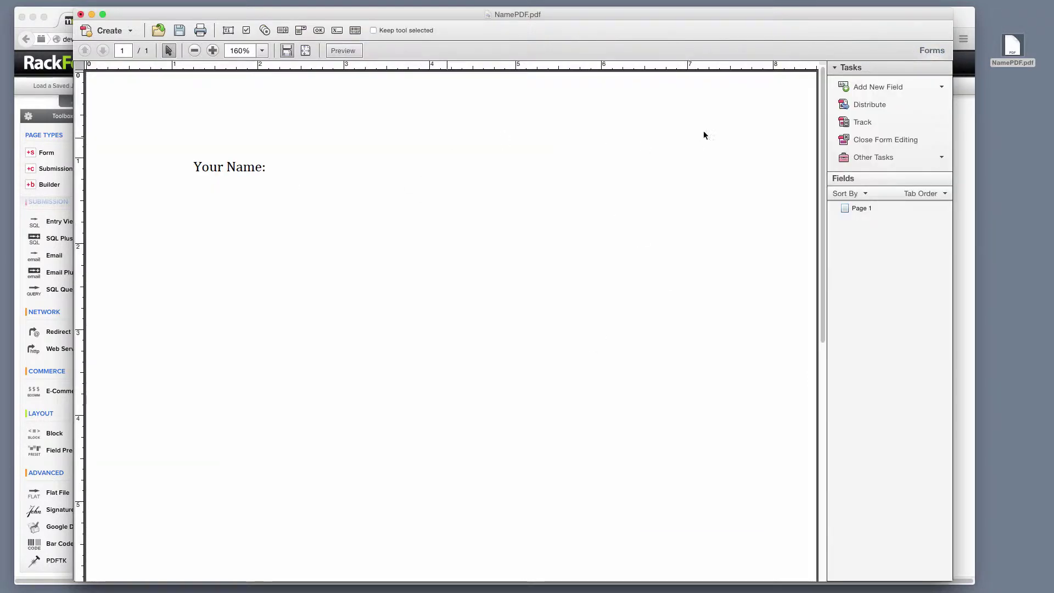
Step: Add a text field about 2 inches wide beside the "Your Name:" label and name it Name
{"action": "left_click", "coordinate": [877, 87]}
{"action": "left_click", "coordinate": [876, 105]}
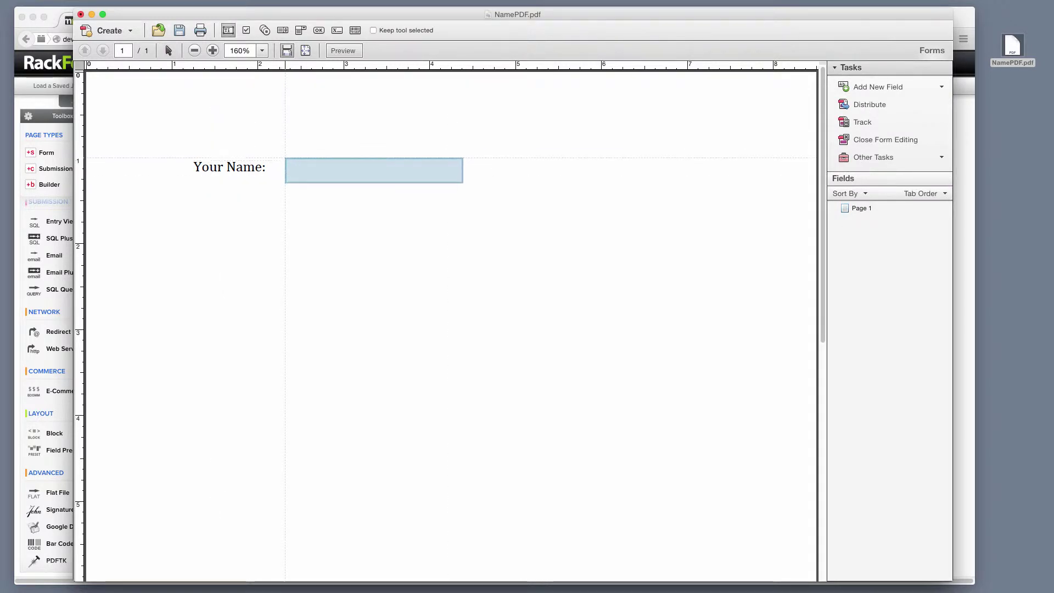
{"action": "left_click", "coordinate": [274, 156]}
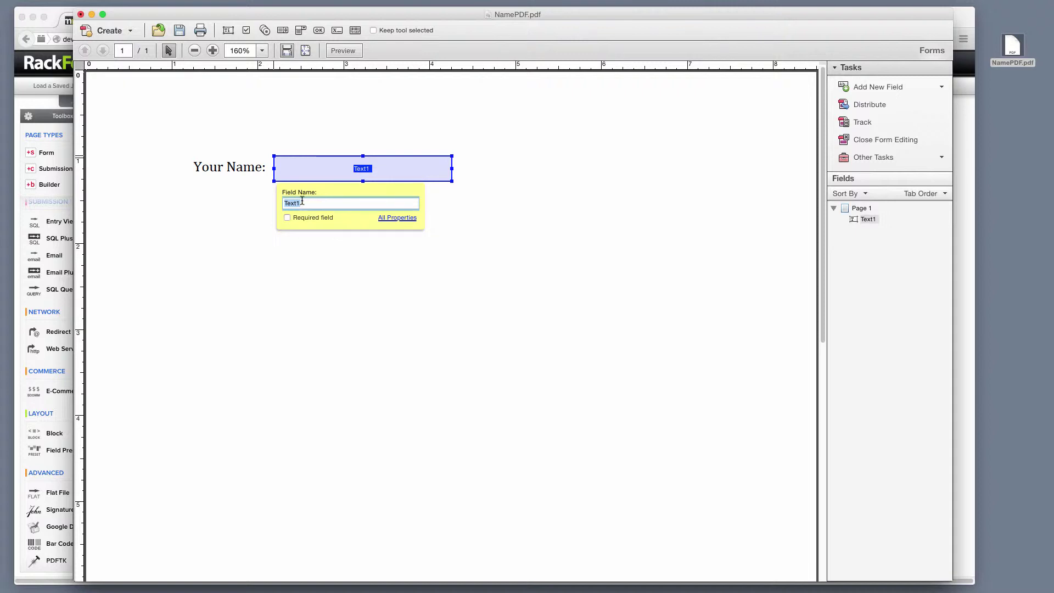
{"action": "type", "text": "Name"}
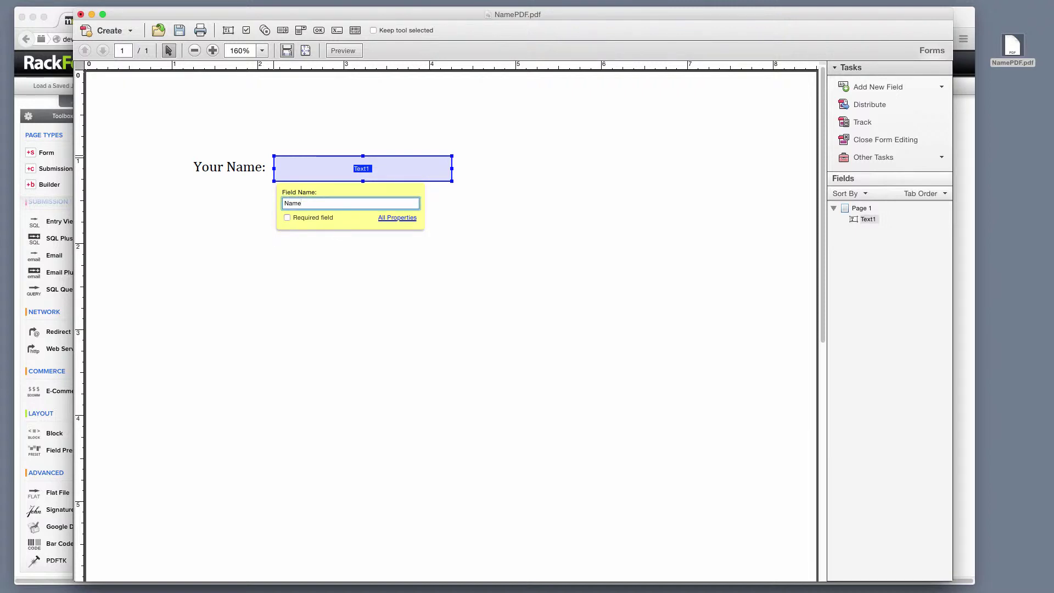
{"action": "key", "text": "Return"}
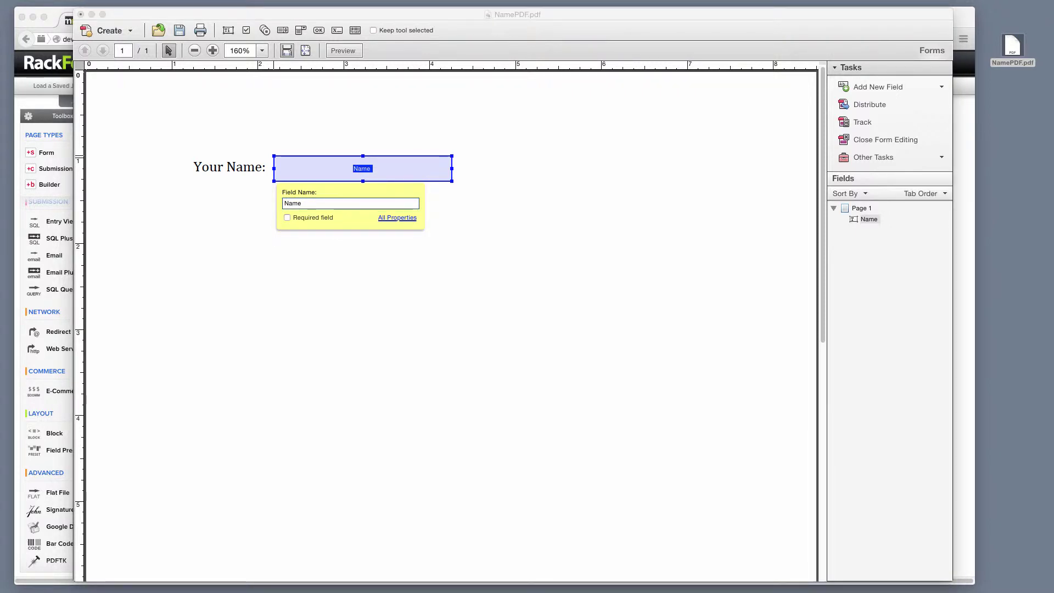
{"action": "left_click", "coordinate": [338, 203]}
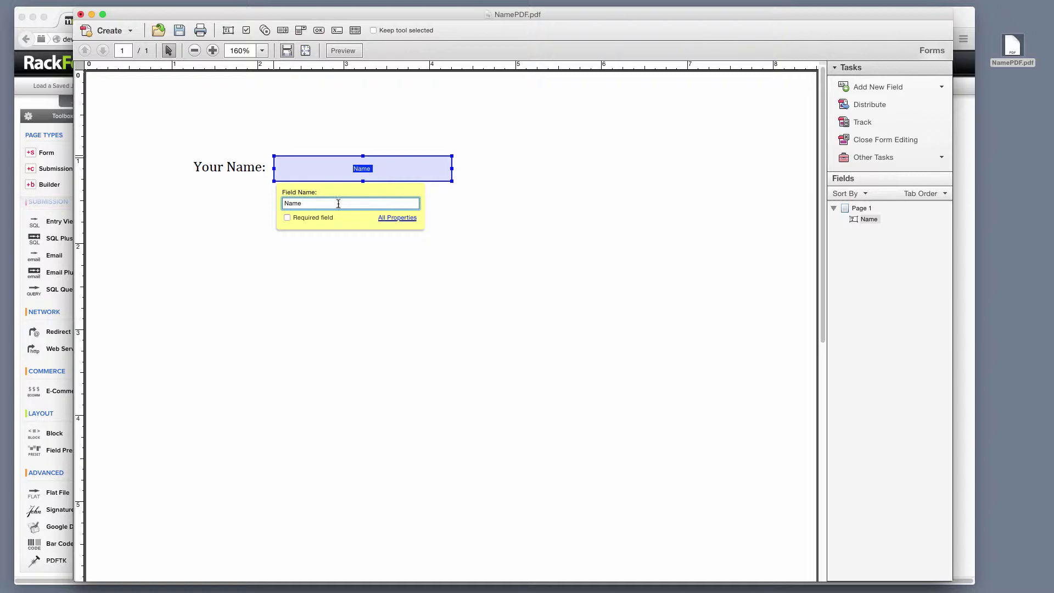
{"action": "left_click_drag", "start_coordinate": [323, 204], "coordinate": [263, 209]}
{"action": "left_click", "coordinate": [370, 250]}
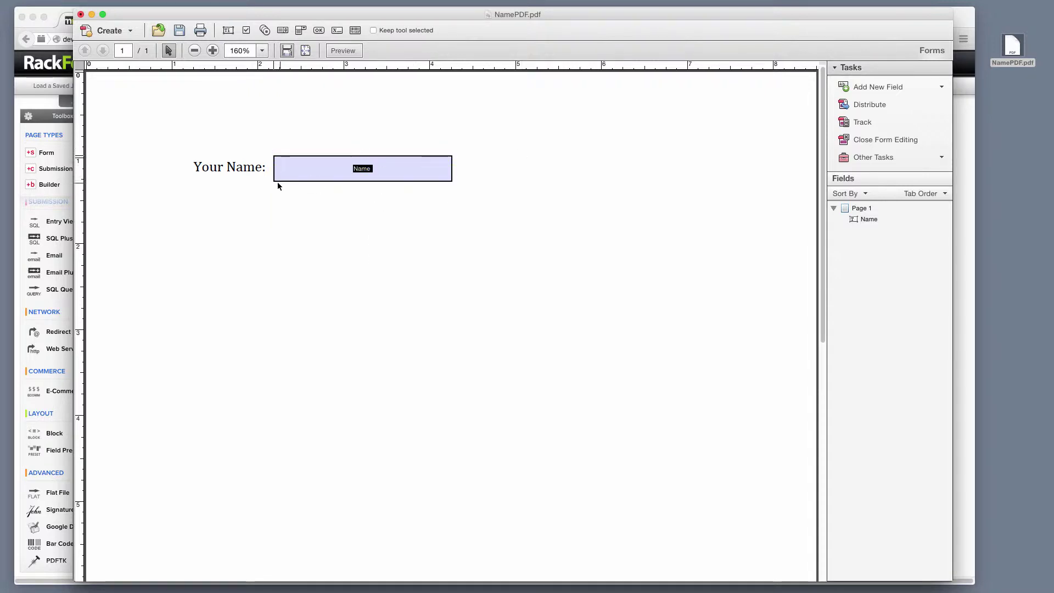
Step: Give the Name text field a dark red border in its appearance properties
{"action": "left_click", "coordinate": [329, 171]}
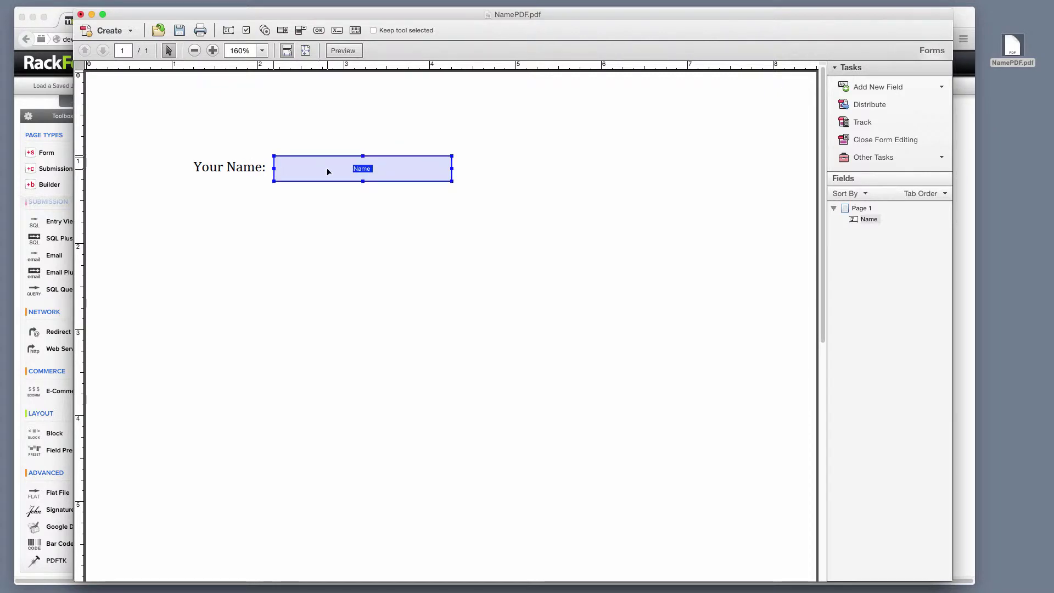
{"action": "double_click", "coordinate": [366, 168]}
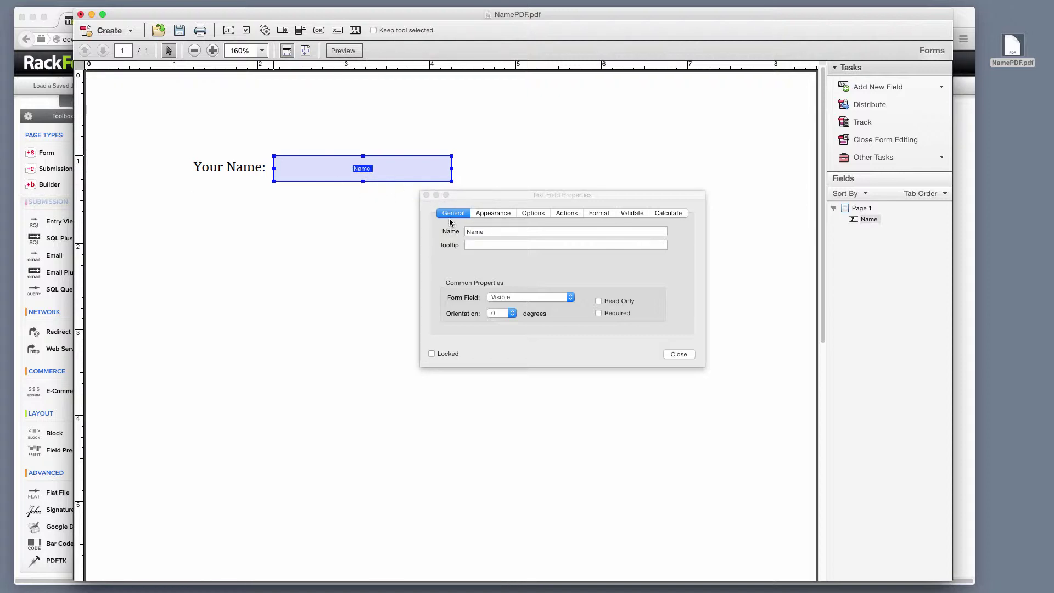
{"action": "left_click", "coordinate": [490, 212]}
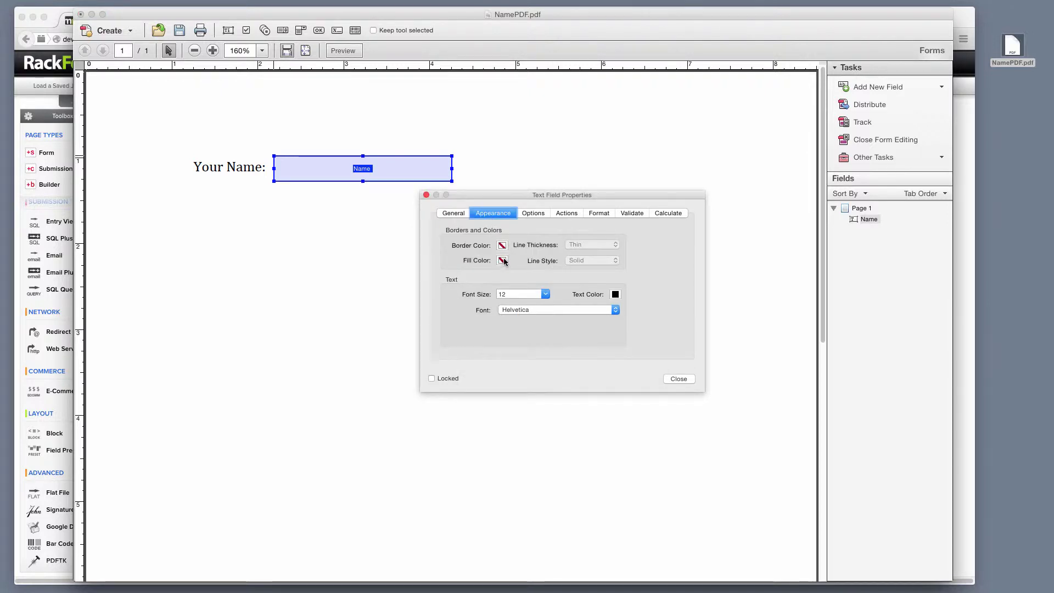
{"action": "left_click", "coordinate": [502, 246]}
{"action": "left_click", "coordinate": [514, 268]}
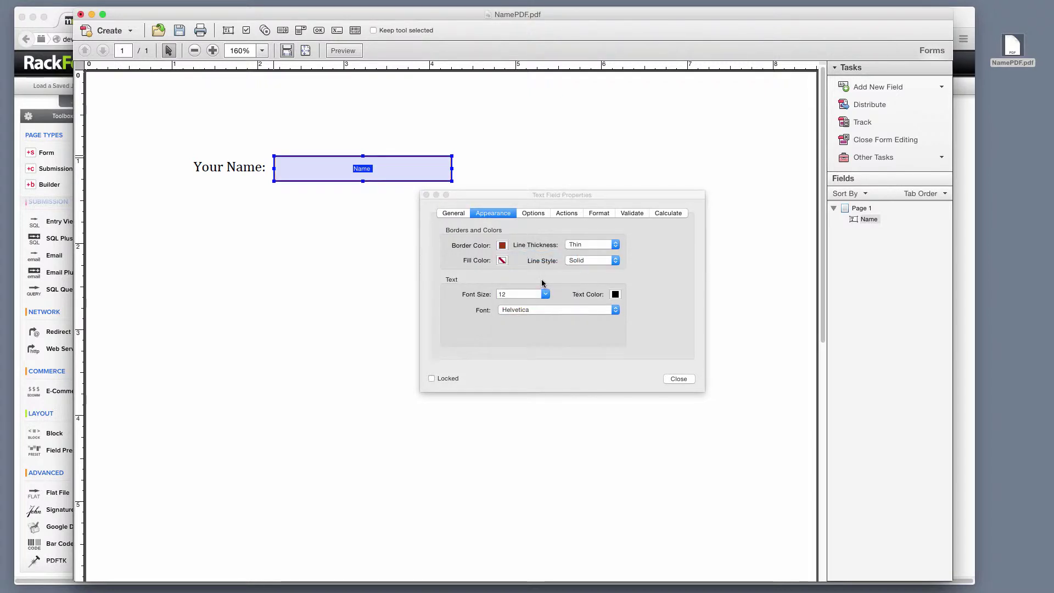
{"action": "left_click", "coordinate": [674, 381]}
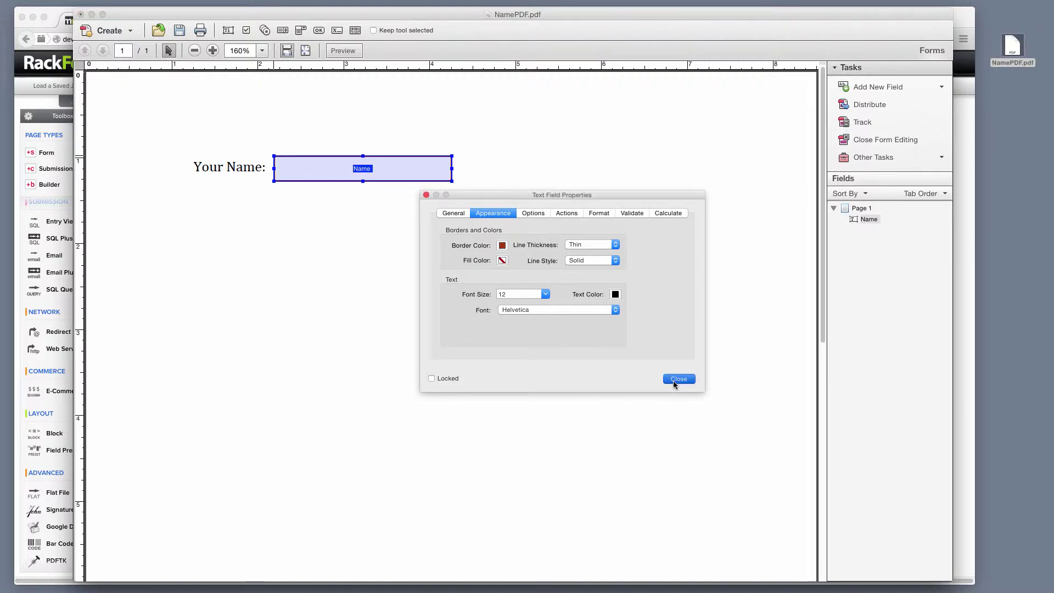
{"action": "left_click", "coordinate": [679, 379]}
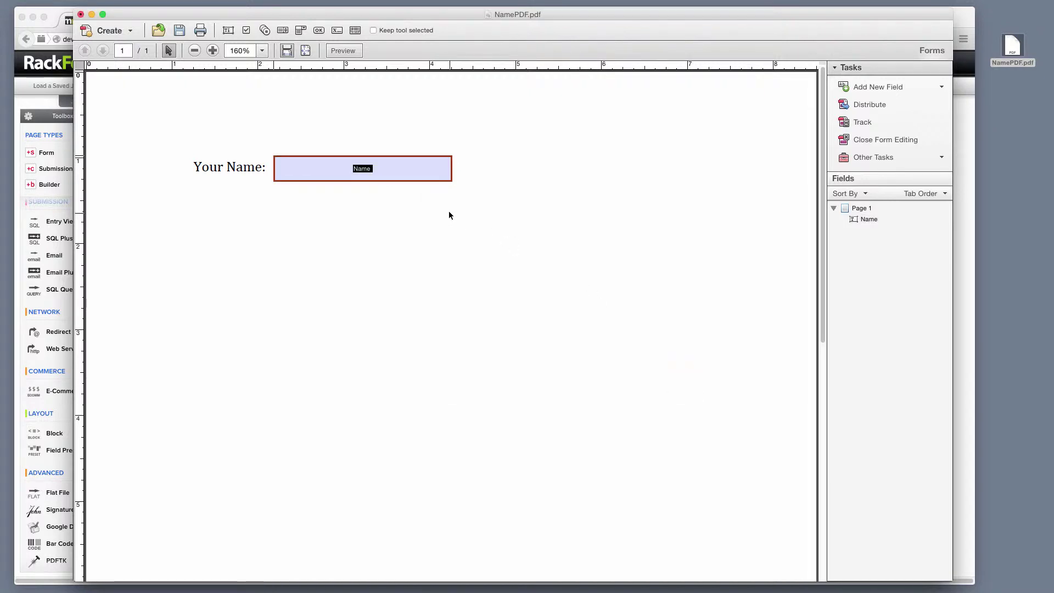
Step: Save the form to the Desktop as NamePDF, replacing the existing file, and quit Acrobat
{"action": "left_click", "coordinate": [342, 168]}
{"action": "key", "text": "super+shift+s"}
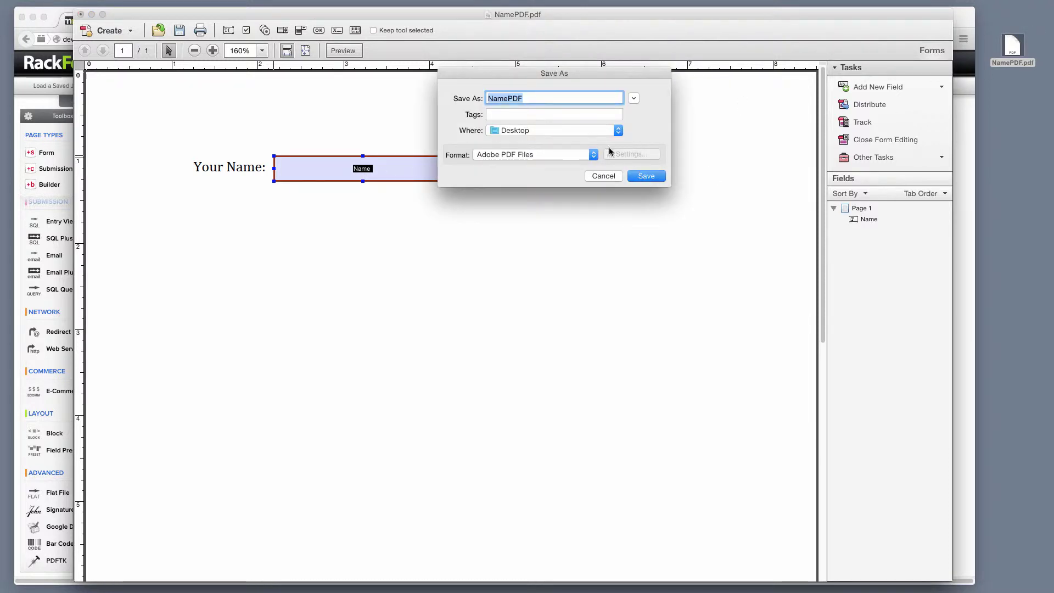
{"action": "left_click", "coordinate": [640, 176]}
{"action": "left_click", "coordinate": [632, 146]}
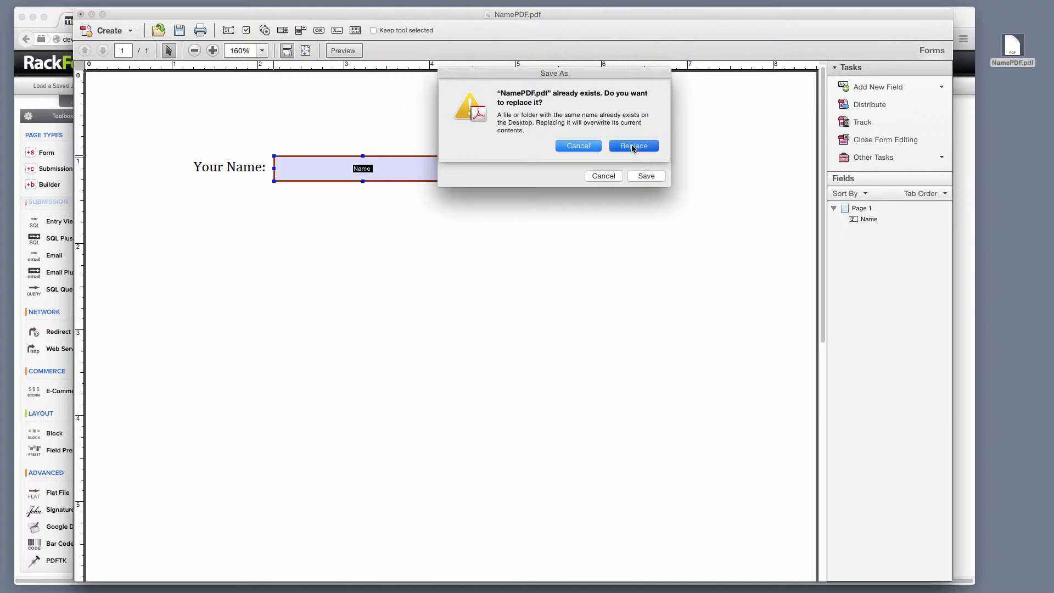
{"action": "left_click", "coordinate": [81, 15]}
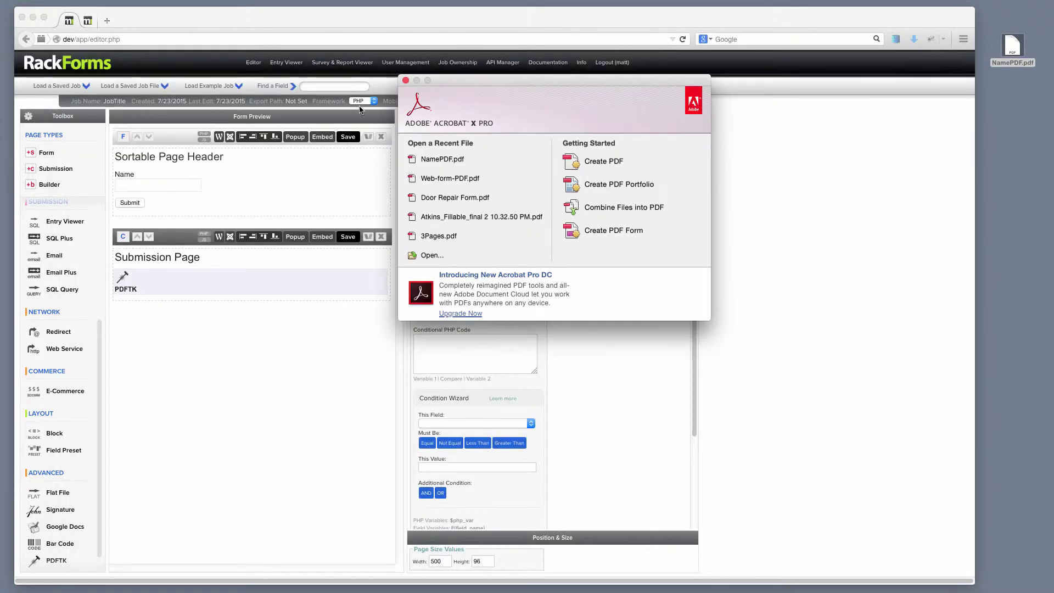
{"action": "key", "text": "super+q"}
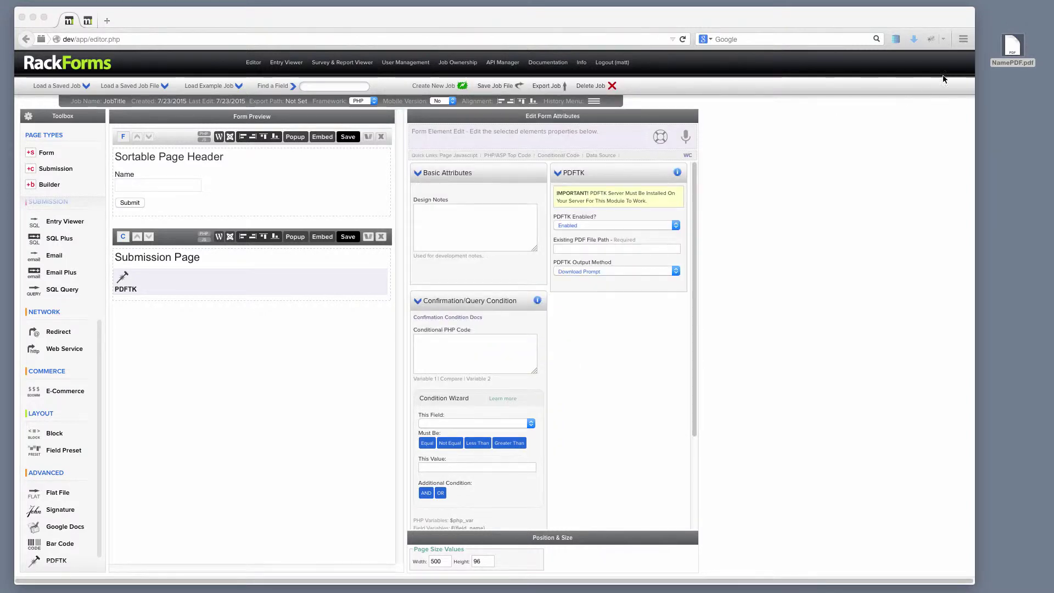
Step: Open NamePDF.pdf from the desktop in Preview and enter the test text "dc" in the name field
{"action": "double_click", "coordinate": [1013, 49]}
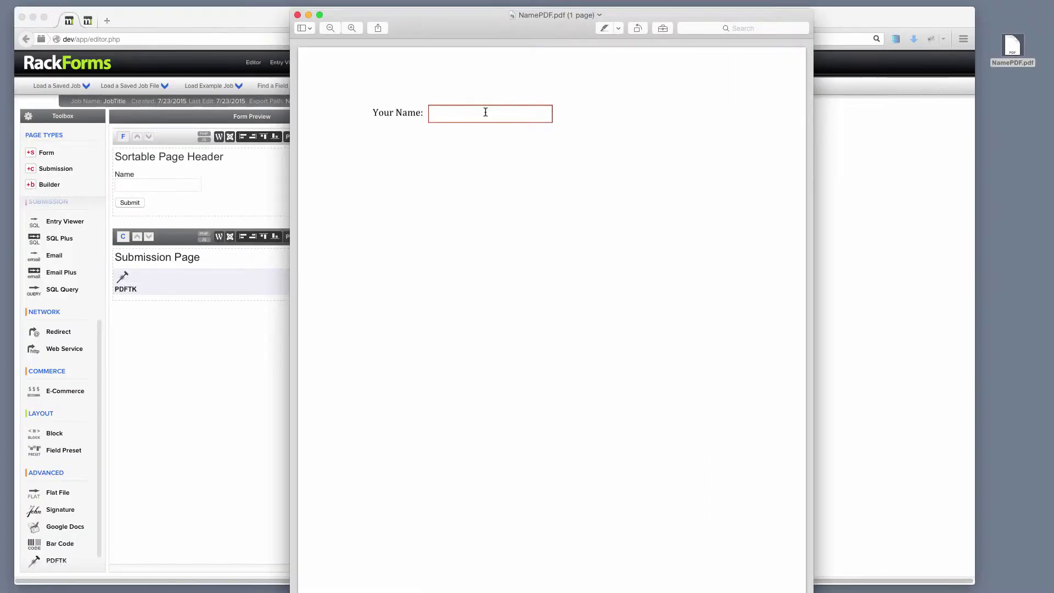
{"action": "left_click", "coordinate": [487, 113]}
{"action": "type", "text": "dc"}
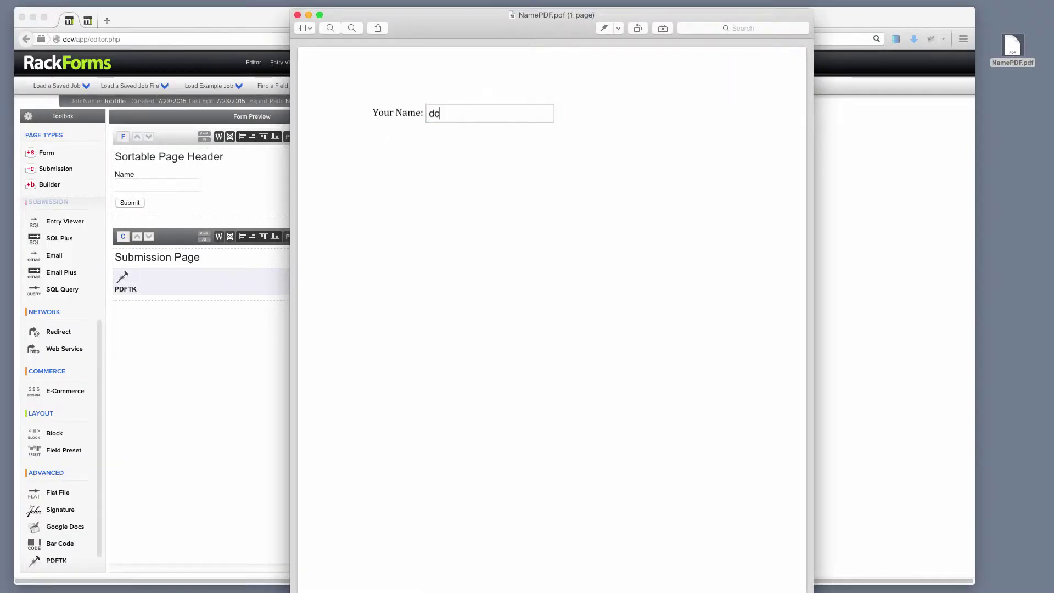
Step: Extend the test text in the PDF's name field to "dcdcvdvdvcdvdv" and close NamePDF.pdf
{"action": "type", "text": "dcvdvdv"}
{"action": "key", "text": "Return"}
{"action": "double_click", "coordinate": [465, 113]}
{"action": "left_click", "coordinate": [590, 141]}
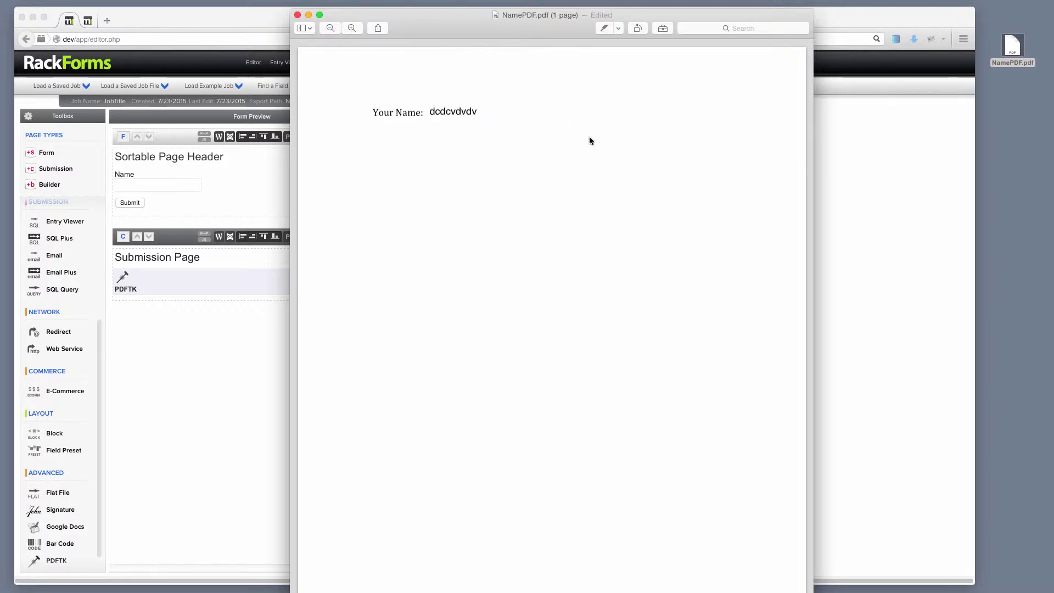
{"action": "left_click", "coordinate": [487, 111]}
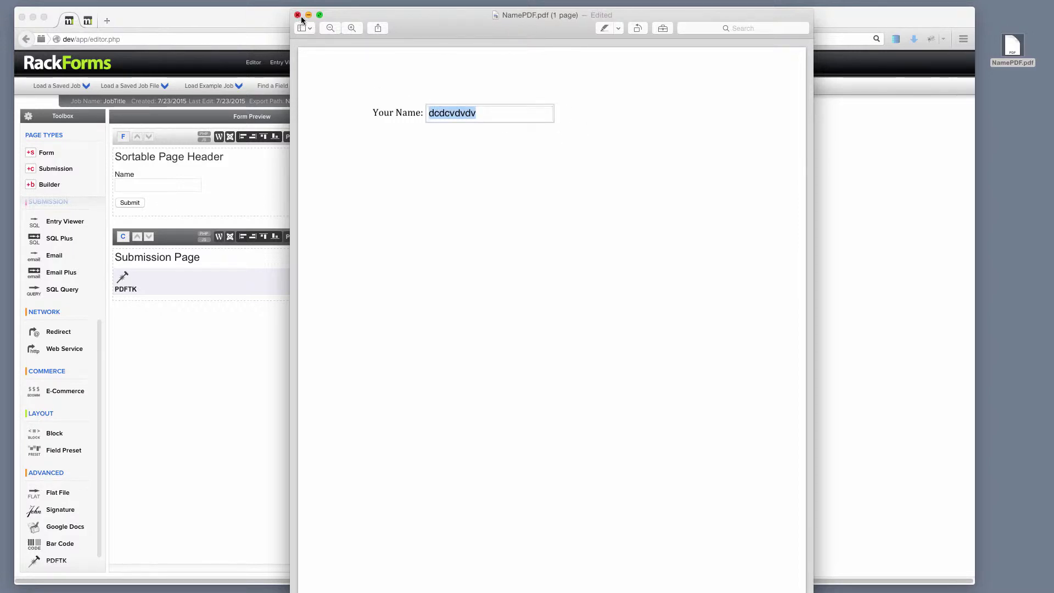
{"action": "left_click", "coordinate": [489, 113]}
{"action": "type", "text": "cdvdv"}
{"action": "left_click", "coordinate": [445, 85]}
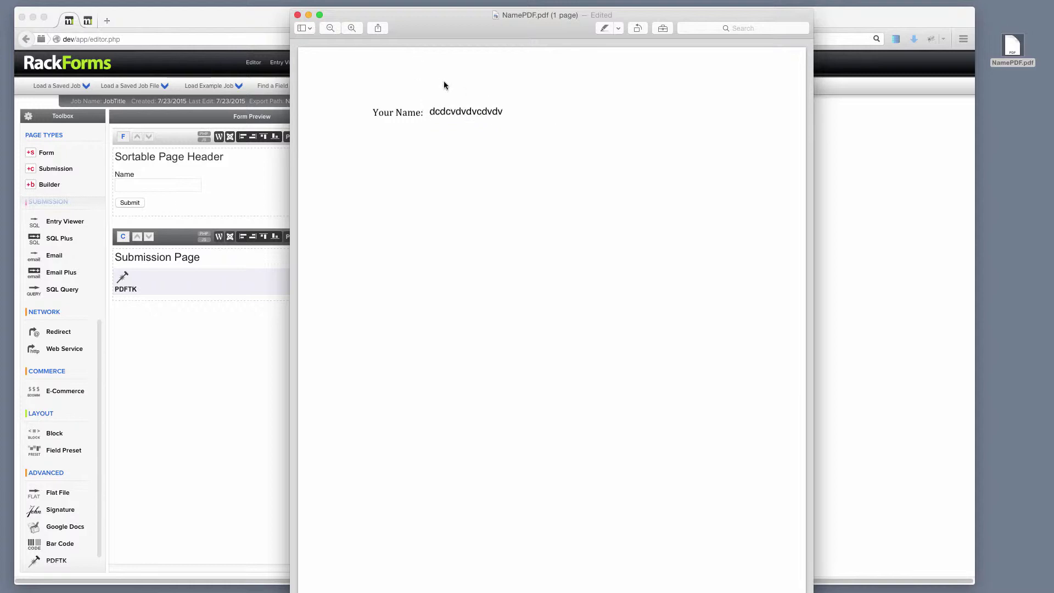
{"action": "left_click", "coordinate": [297, 15]}
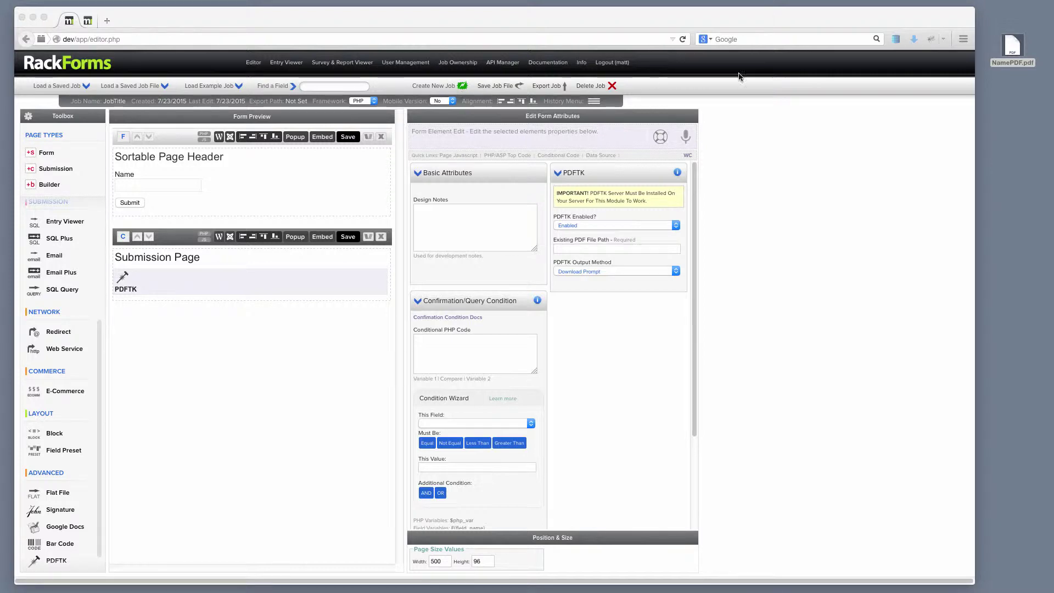
Step: Create a new RackForms job by uploading NamePDF.pdf from the desktop through the Form Wizard
{"action": "left_click", "coordinate": [661, 137]}
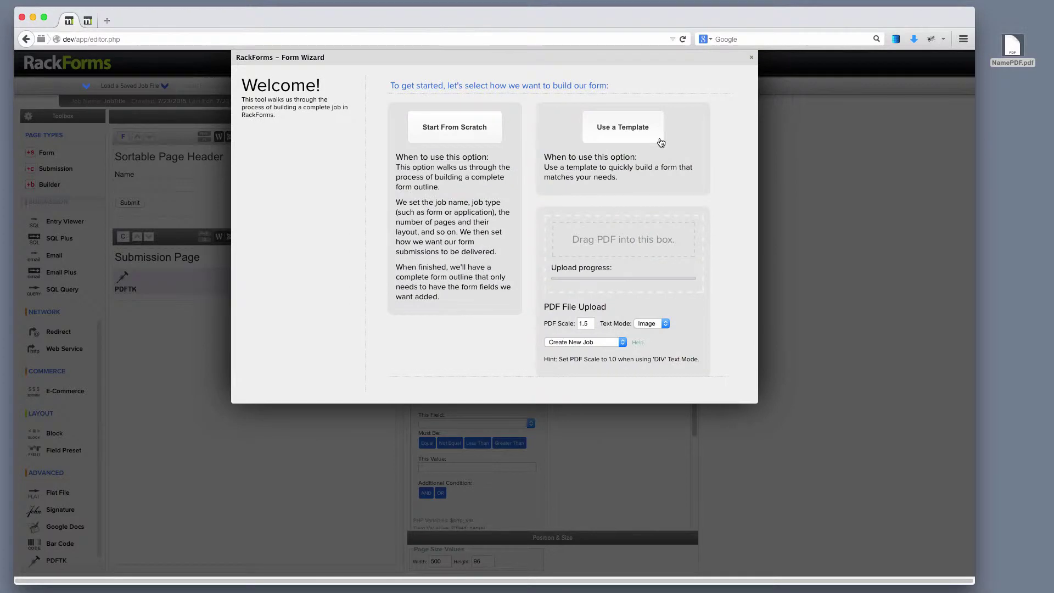
{"action": "left_click", "coordinate": [751, 58]}
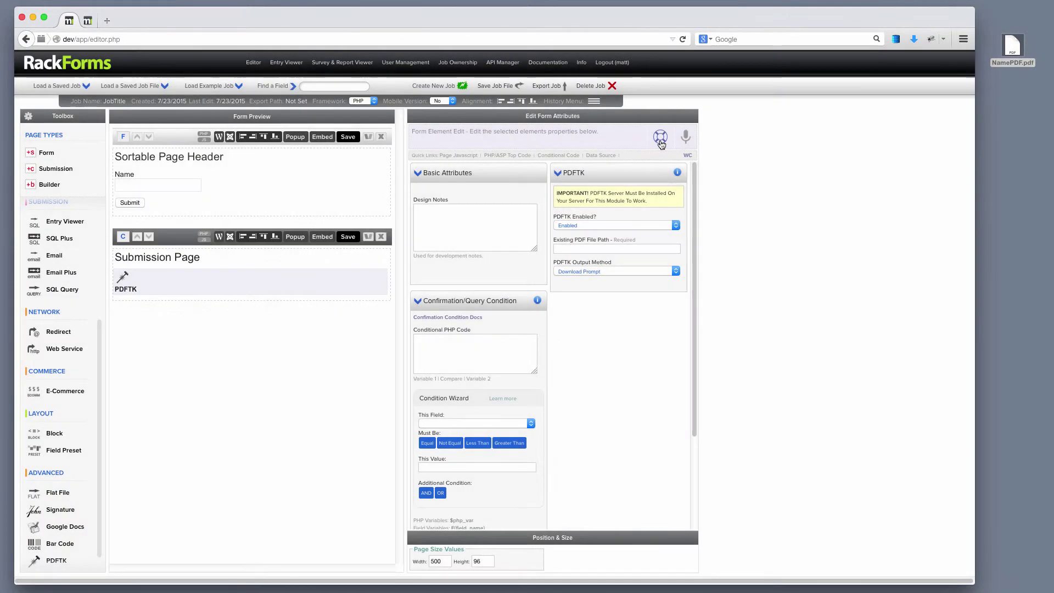
{"action": "left_click", "coordinate": [661, 140]}
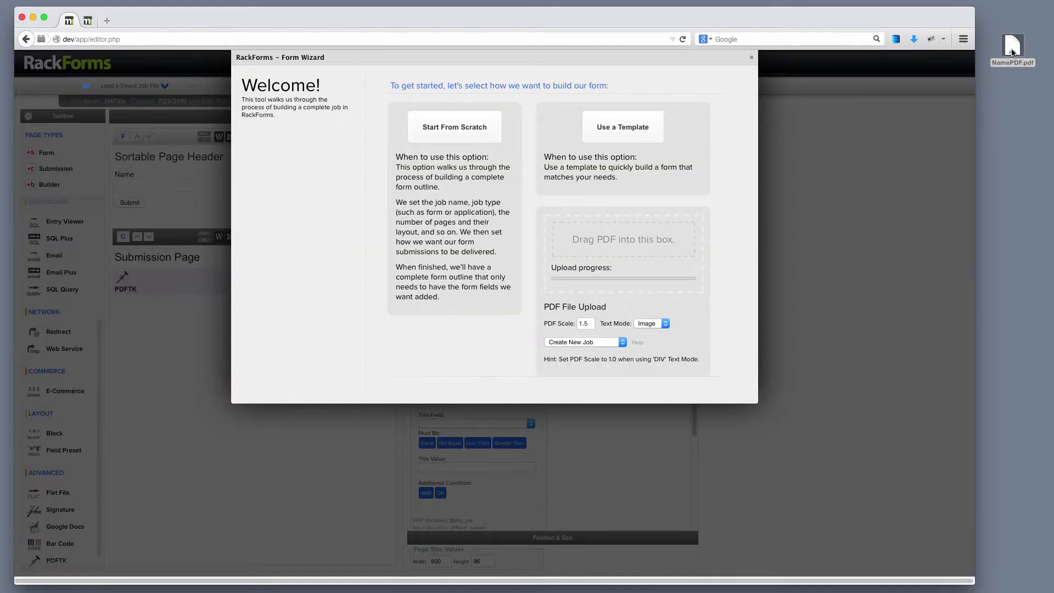
{"action": "left_click_drag", "start_coordinate": [1012, 52], "coordinate": [610, 244]}
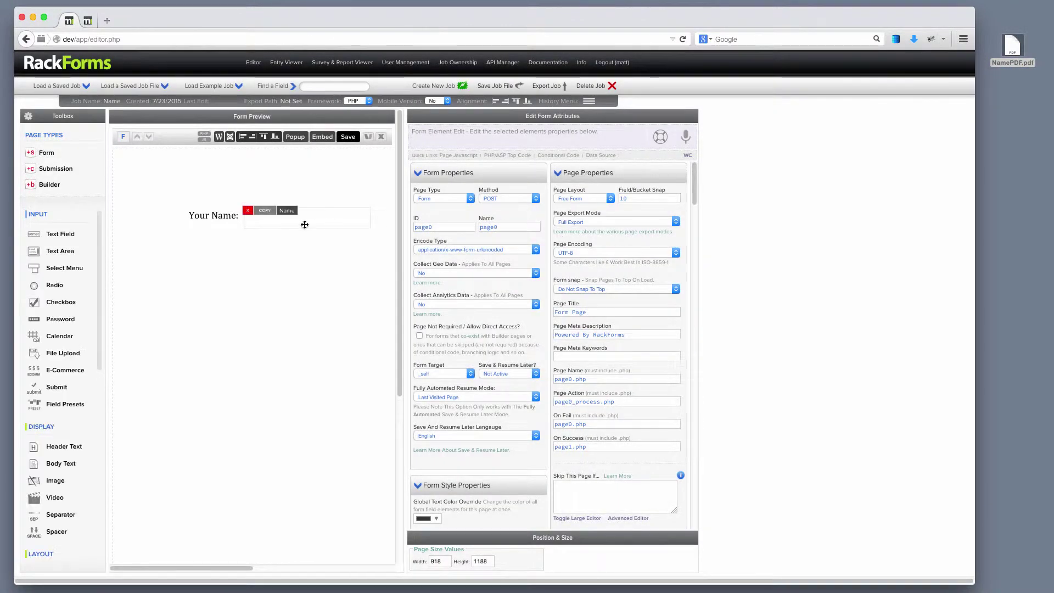
Step: Examine the imported Name text field's properties, especially its Name/Value setting
{"action": "left_click", "coordinate": [287, 225]}
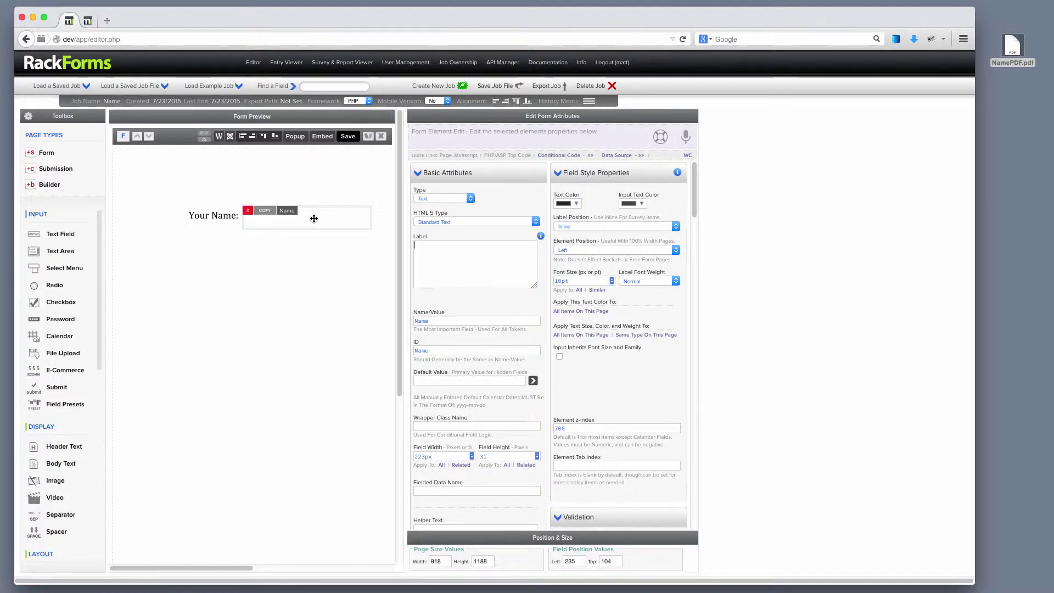
{"action": "key", "text": "Tab"}
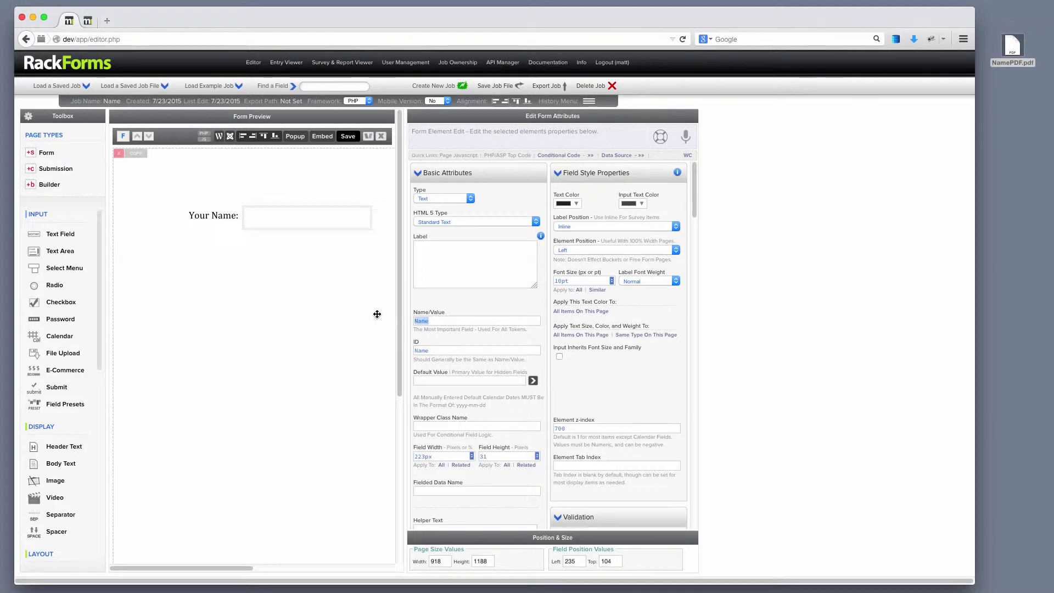
{"action": "left_click", "coordinate": [454, 320]}
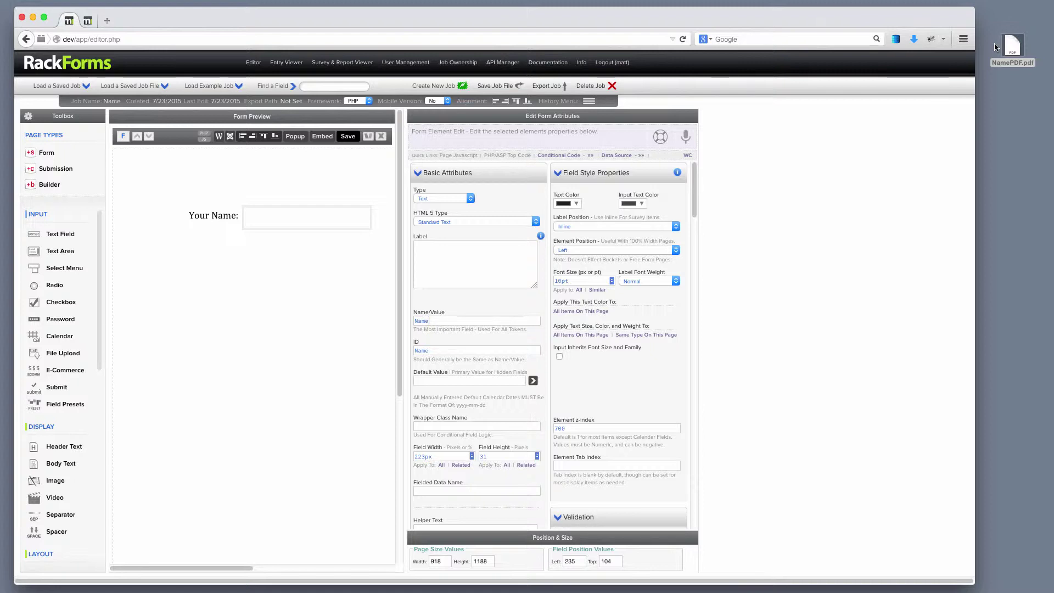
{"action": "left_click", "coordinate": [257, 221]}
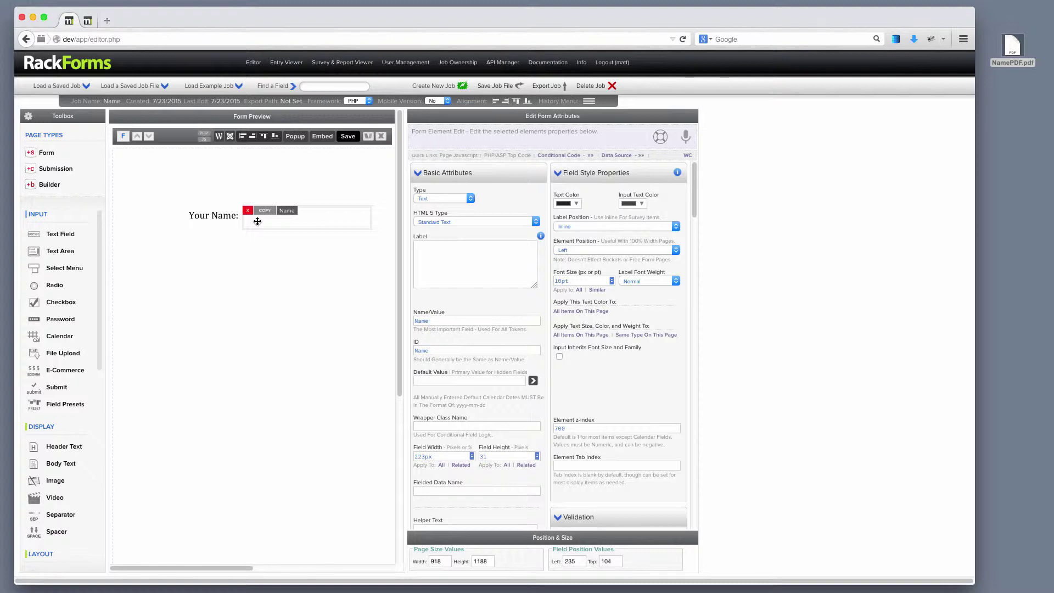
{"action": "left_click", "coordinate": [259, 220]}
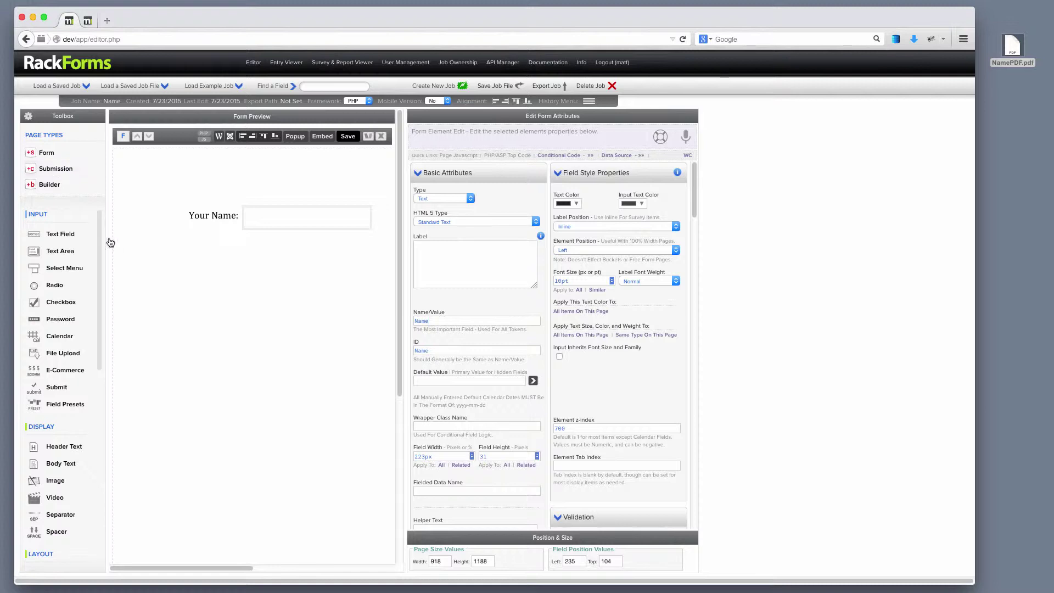
Step: Add a Submit button to the form and place it below the far end of the Name field, at about 410, 170
{"action": "scroll", "coordinate": [66, 357], "scroll_direction": "down", "scroll_amount": 3}
{"action": "left_click", "coordinate": [57, 308]}
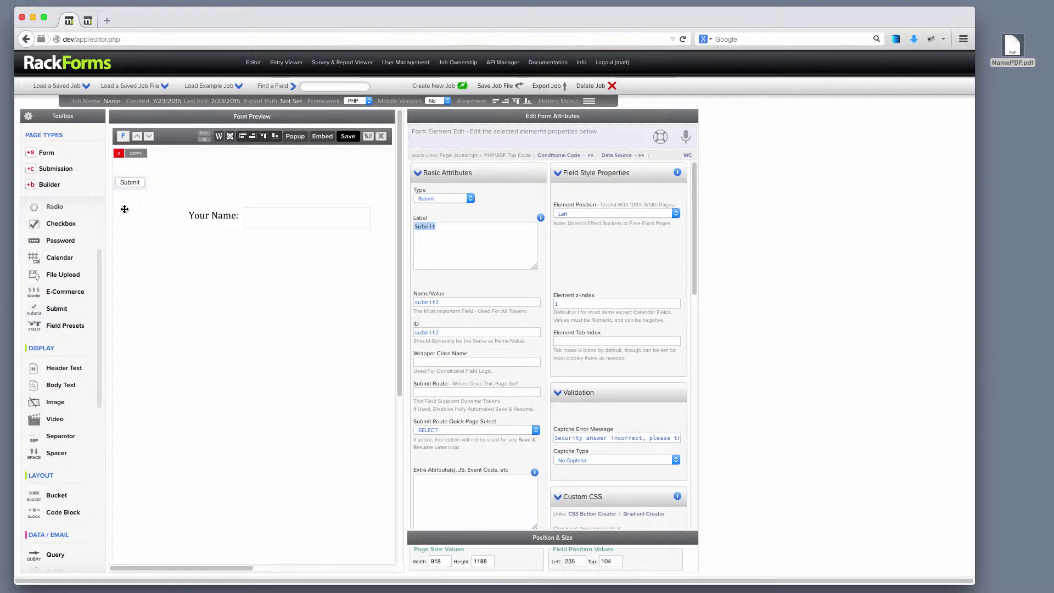
{"action": "left_click_drag", "start_coordinate": [130, 182], "coordinate": [359, 251]}
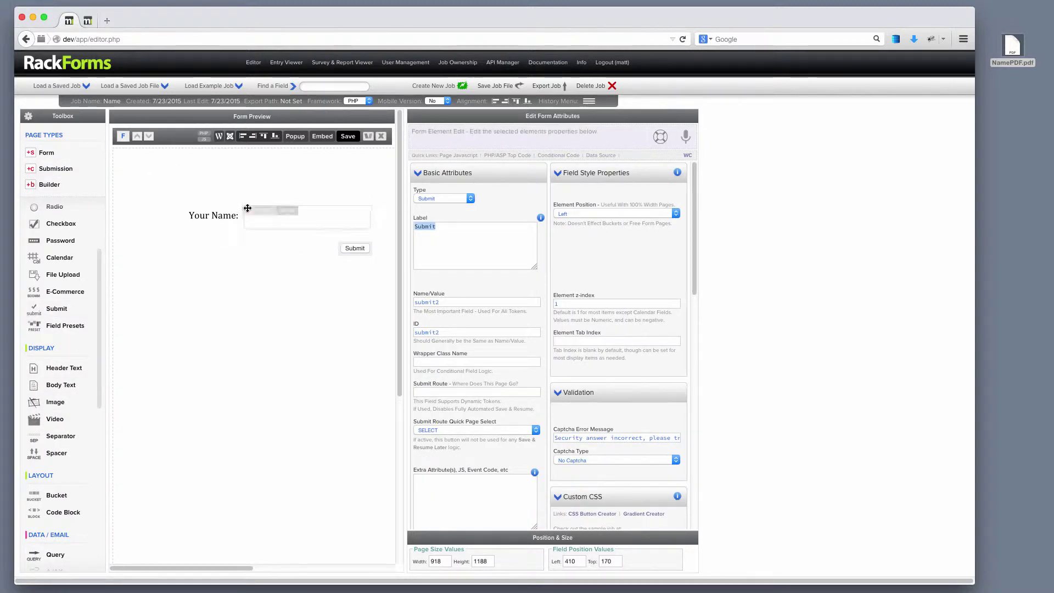
Step: Add a submission page to the job and place a PDFTK module on it
{"action": "left_click", "coordinate": [55, 169]}
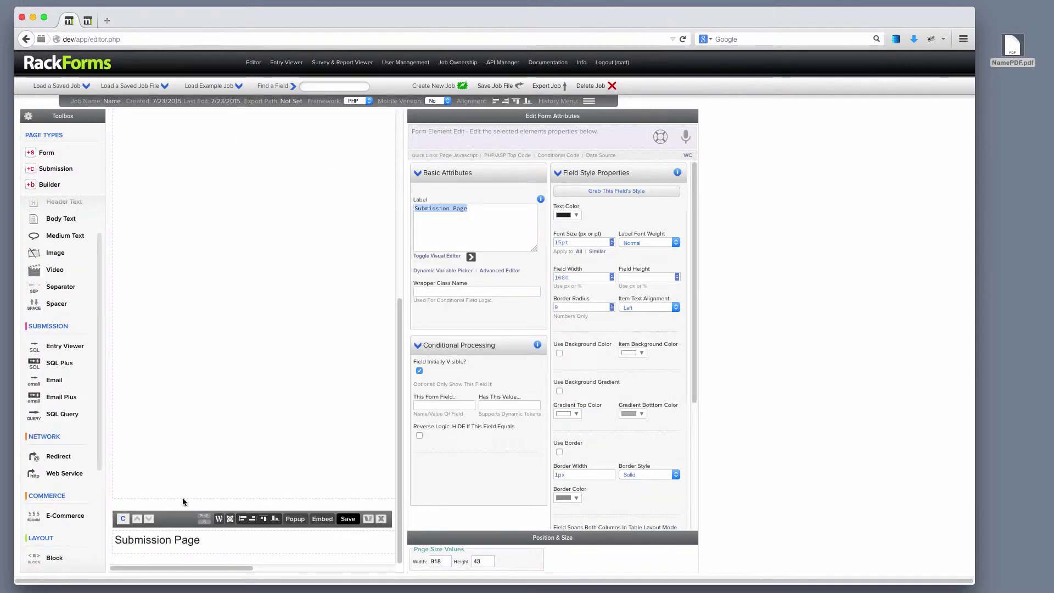
{"action": "scroll", "coordinate": [68, 452], "scroll_direction": "down", "scroll_amount": 2}
{"action": "scroll", "coordinate": [65, 394], "scroll_direction": "up", "scroll_amount": 2}
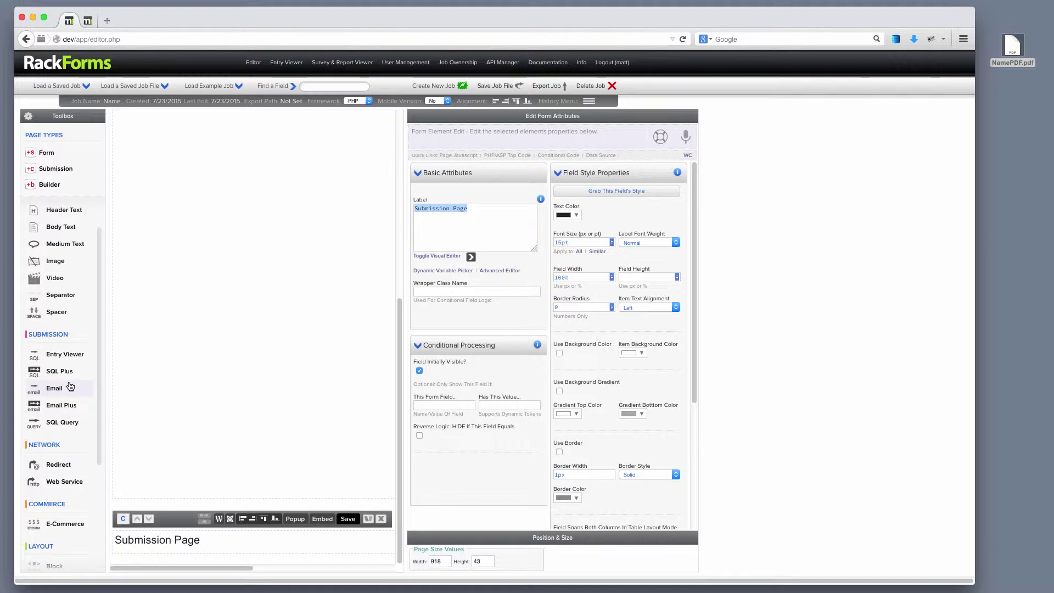
{"action": "scroll", "coordinate": [68, 439], "scroll_direction": "down", "scroll_amount": 5}
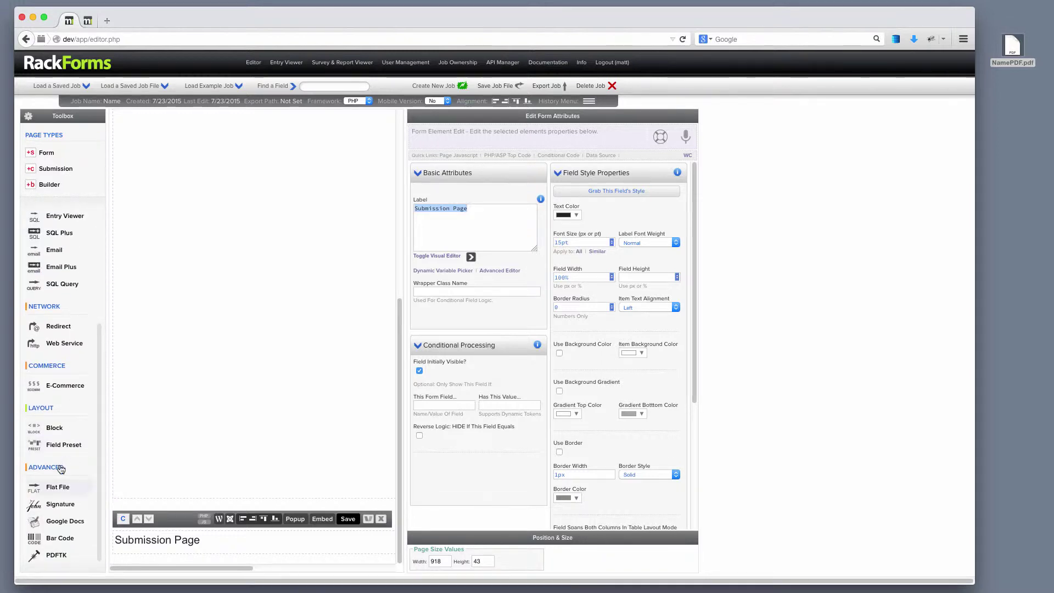
{"action": "left_click", "coordinate": [56, 555]}
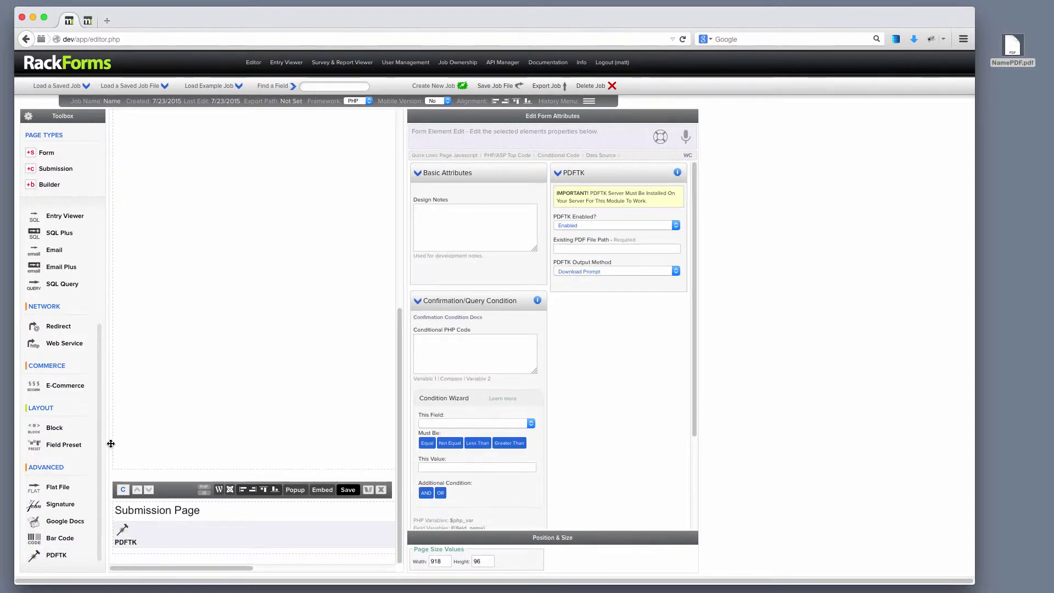
{"action": "mouse_move", "coordinate": [184, 530]}
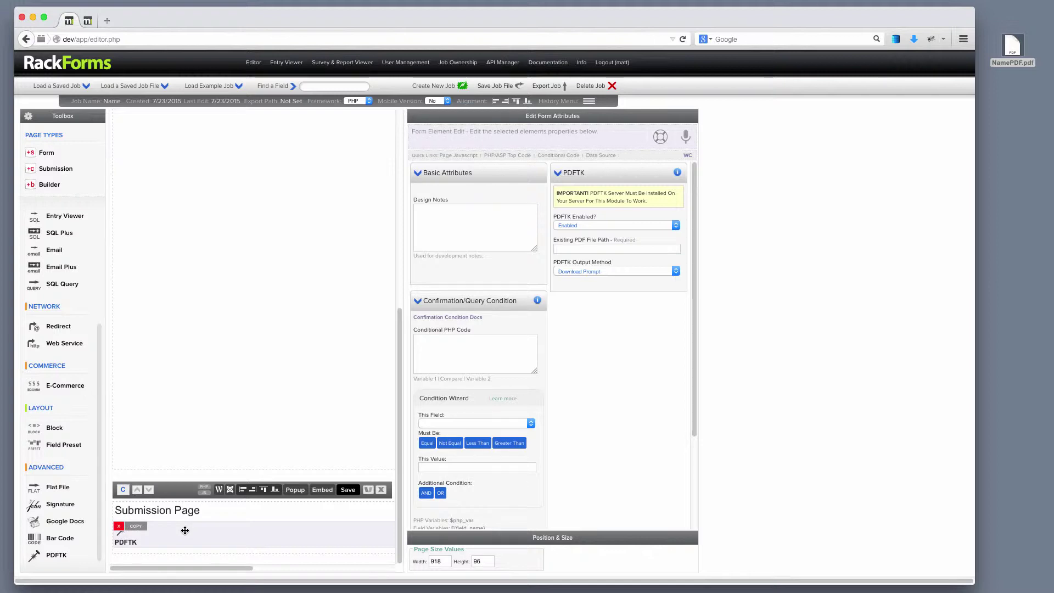
Step: Keep the PDFTK module enabled and set its existing PDF file path to NamePDF.pdf
{"action": "left_click", "coordinate": [601, 226]}
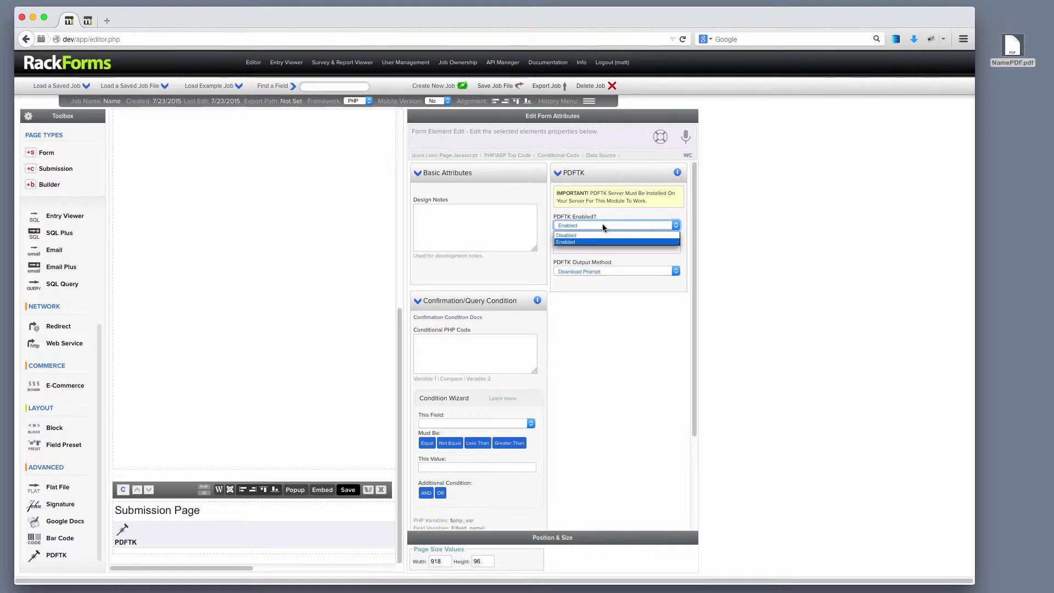
{"action": "left_click", "coordinate": [615, 214]}
{"action": "left_click", "coordinate": [593, 248]}
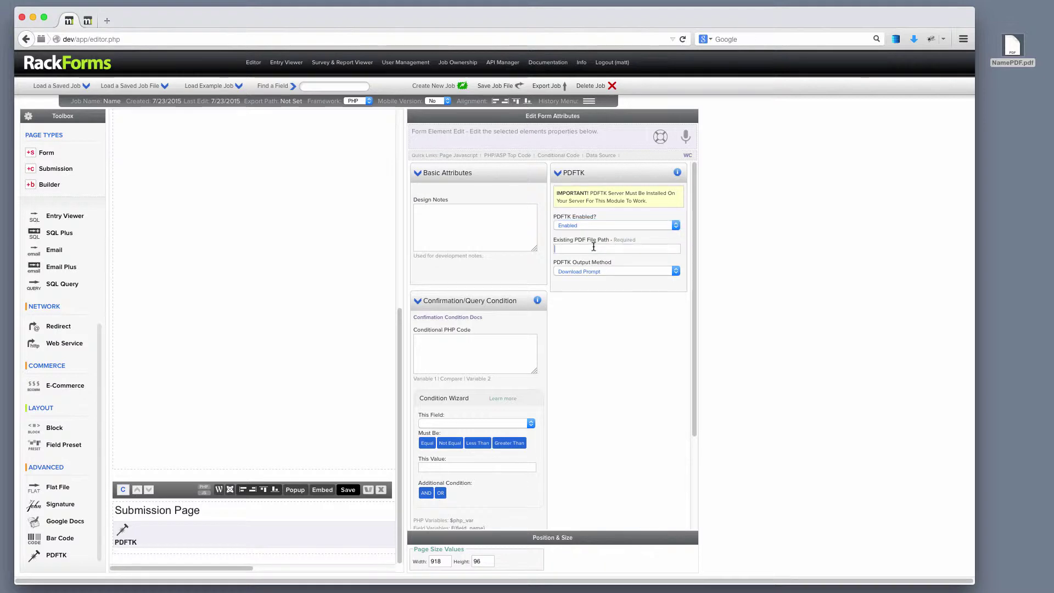
{"action": "type", "text": "Name"}
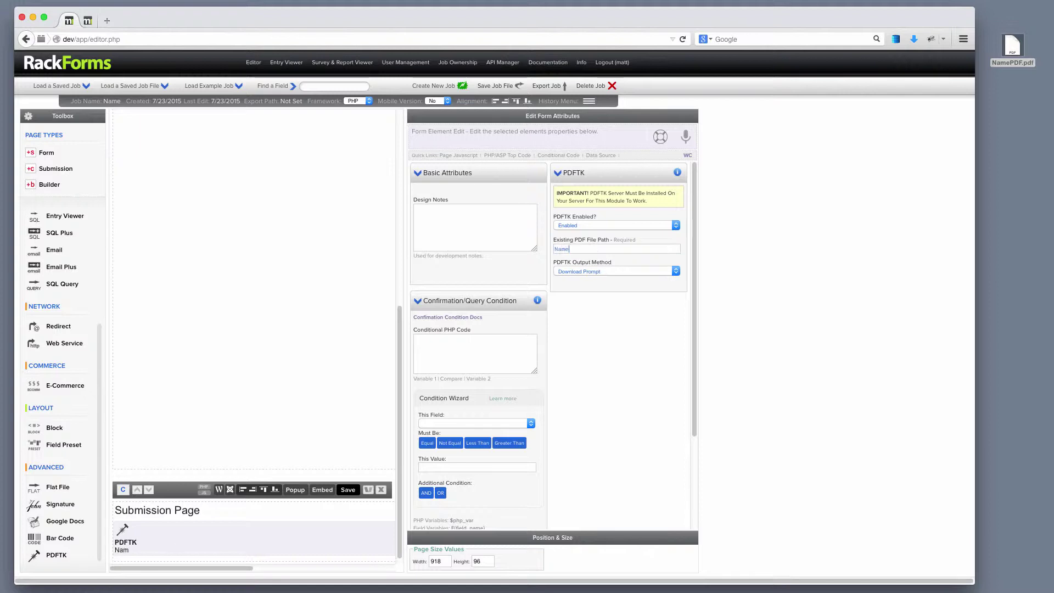
{"action": "type", "text": ".pdf"}
{"action": "left_click", "coordinate": [569, 249]}
{"action": "type", "text": "PDF"}
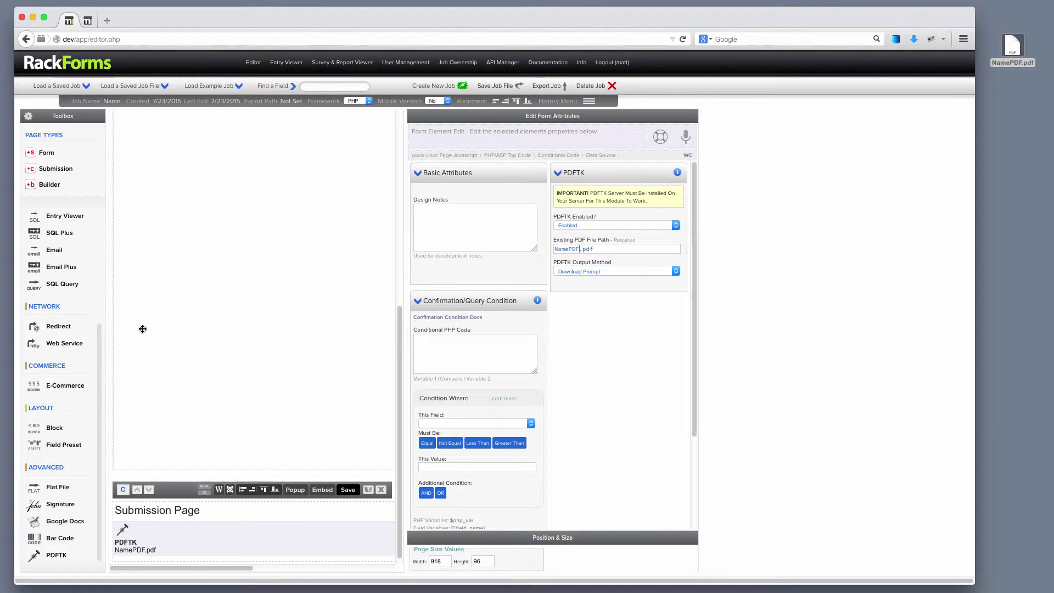
Step: Set the PDFTK module's output method to Download Prompt
{"action": "scroll", "coordinate": [143, 329], "scroll_direction": "up", "scroll_amount": 7}
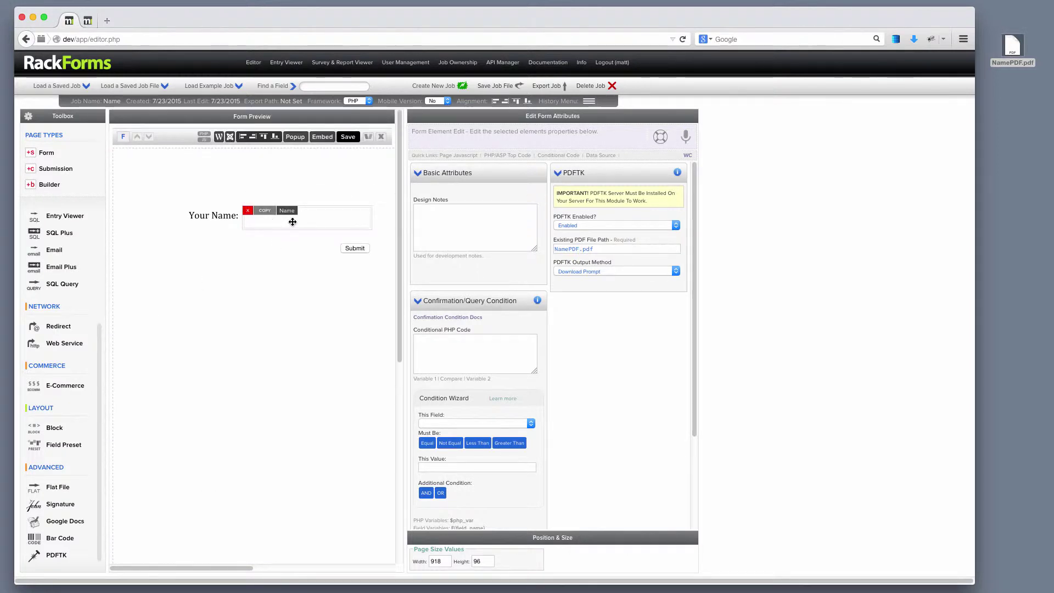
{"action": "scroll", "coordinate": [283, 260], "scroll_direction": "down", "scroll_amount": 7}
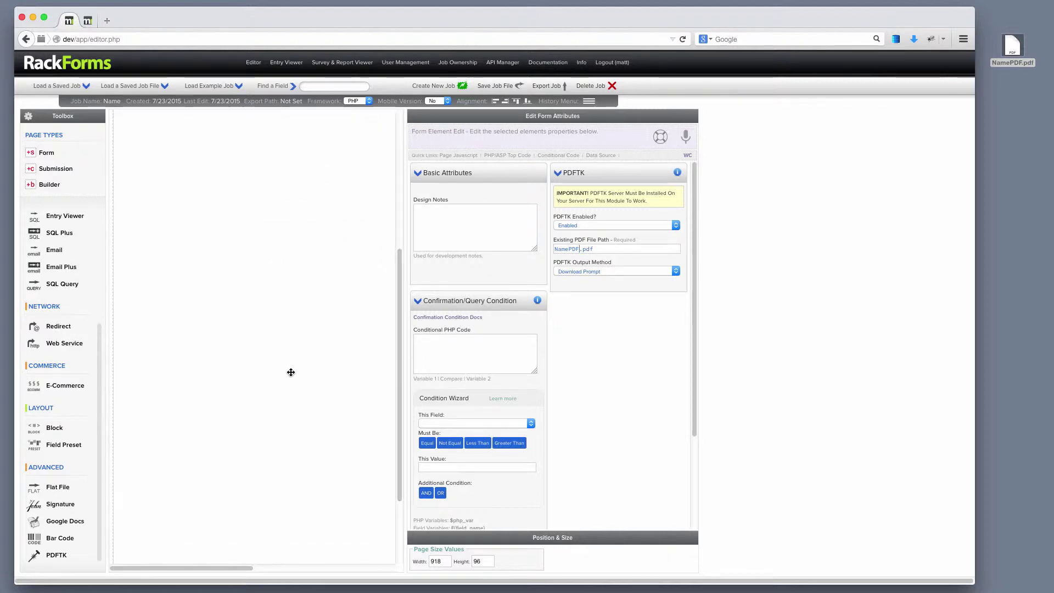
{"action": "left_click", "coordinate": [608, 269]}
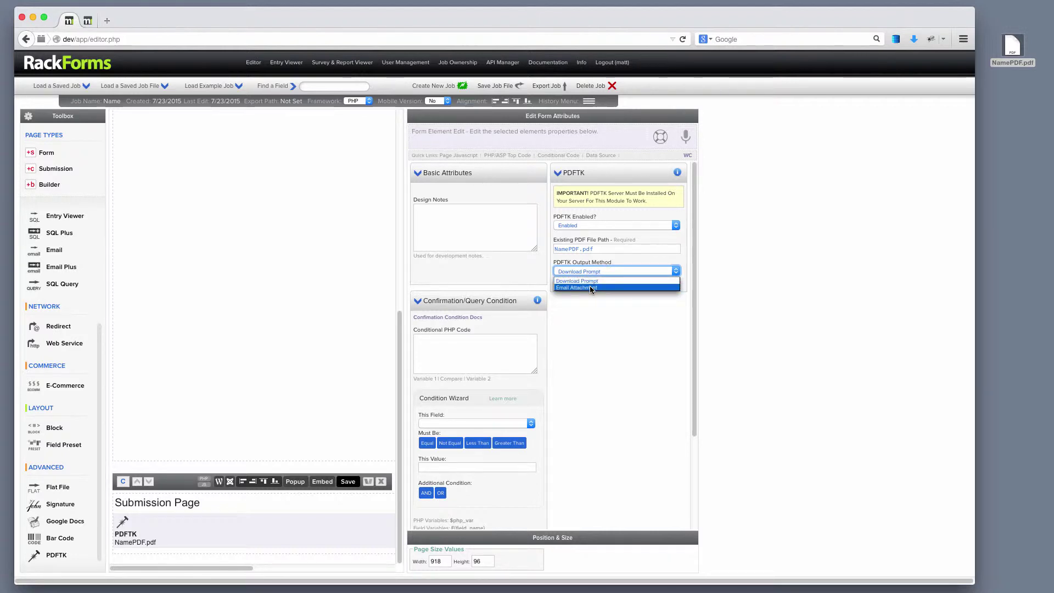
{"action": "left_click", "coordinate": [596, 281]}
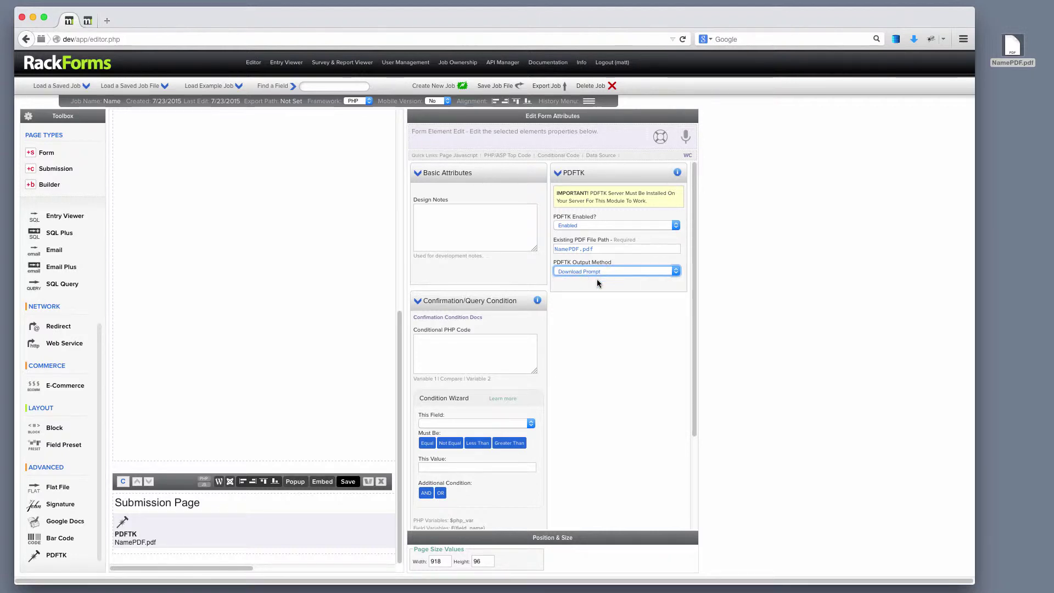
Step: Save the job, check the page0.php address of the generated form page, and close that preview window
{"action": "scroll", "coordinate": [257, 232], "scroll_direction": "up", "scroll_amount": 10}
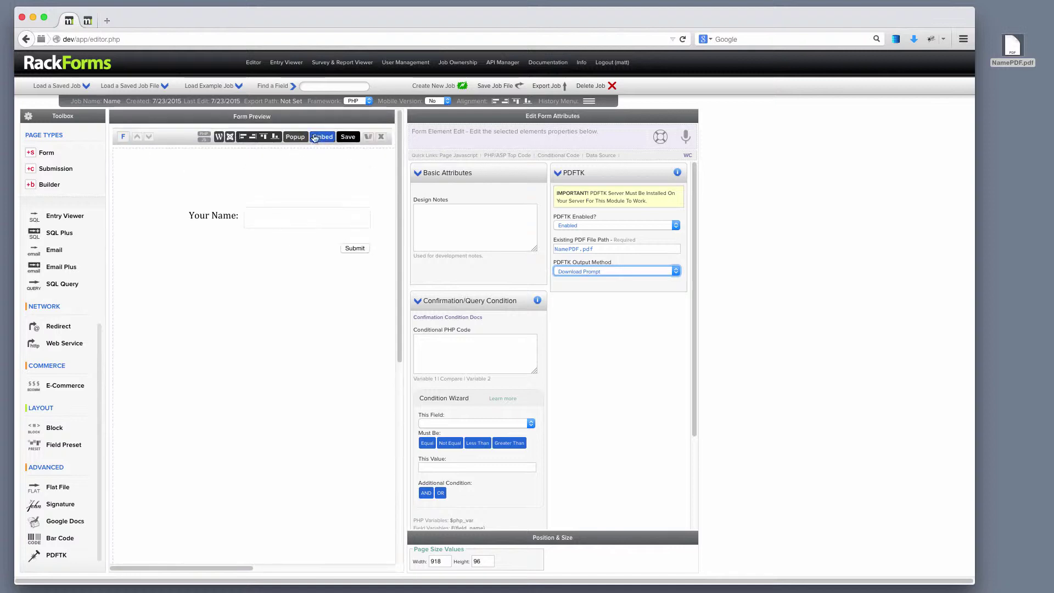
{"action": "left_click", "coordinate": [344, 136]}
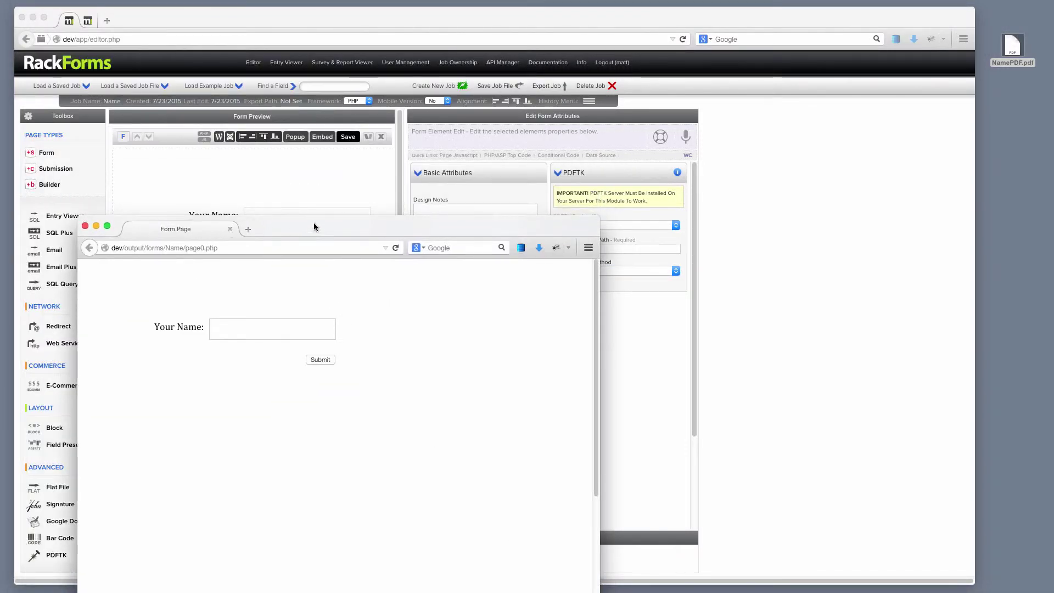
{"action": "left_click_drag", "start_coordinate": [314, 222], "coordinate": [374, 101]}
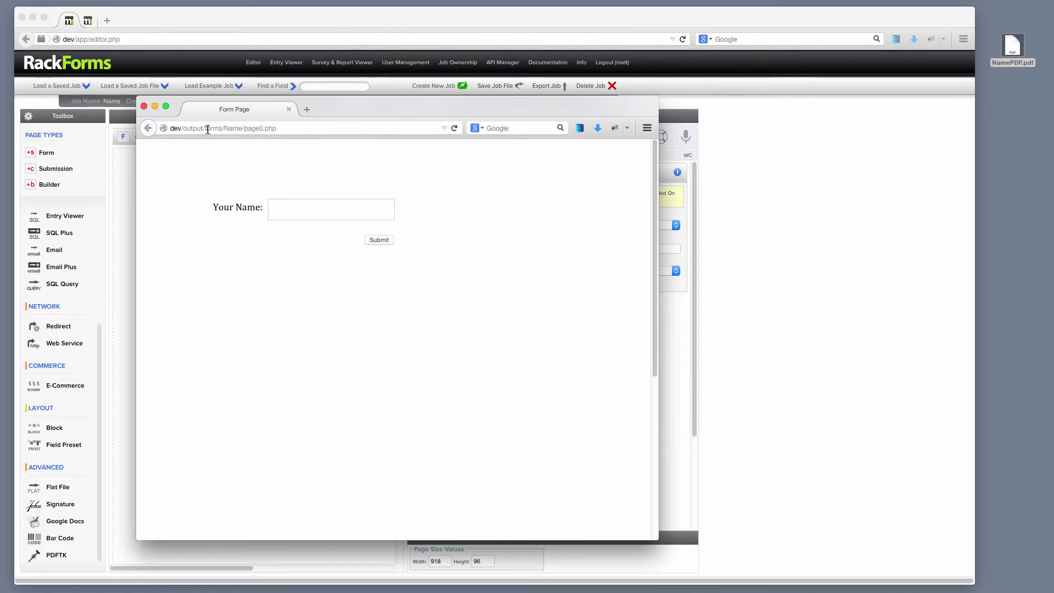
{"action": "left_click_drag", "start_coordinate": [291, 132], "coordinate": [247, 128]}
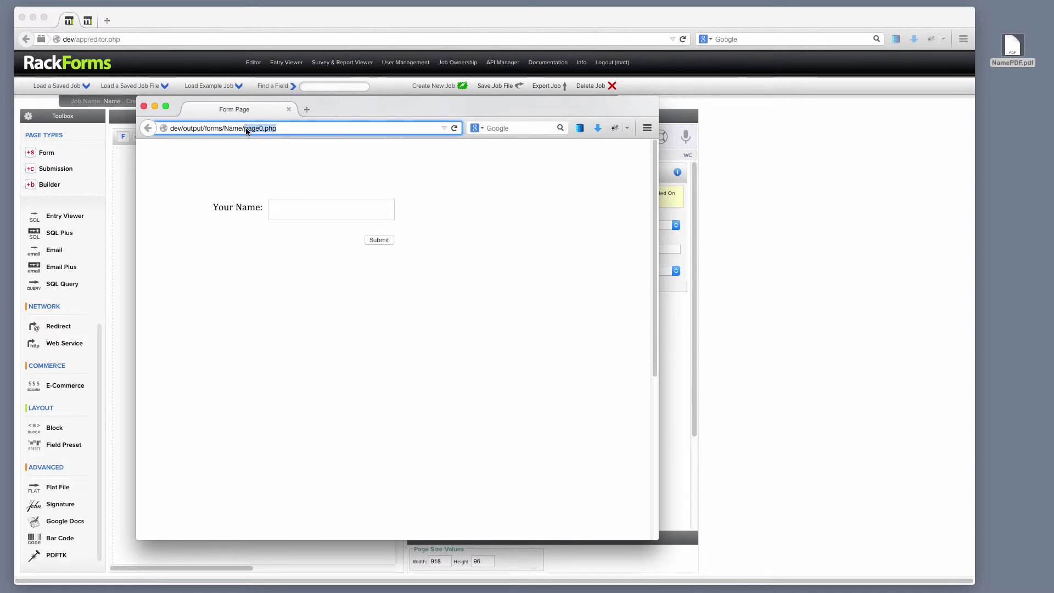
{"action": "left_click", "coordinate": [144, 106]}
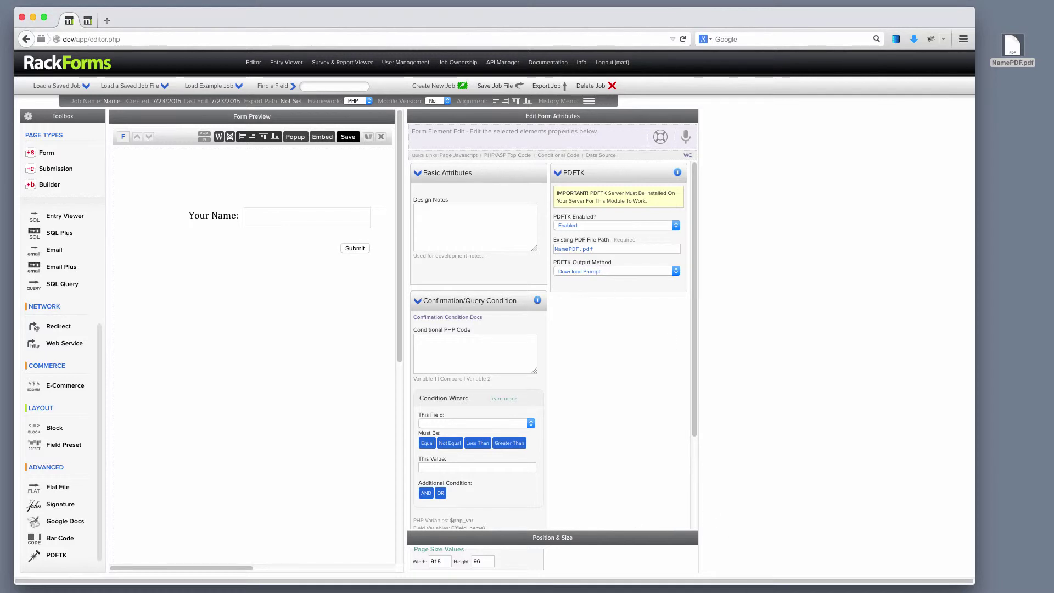
Step: Switch to Finder and open the generated job folder htdocs/rackforms/output/forms/Name inside Documents
{"action": "key", "text": "super+Tab"}
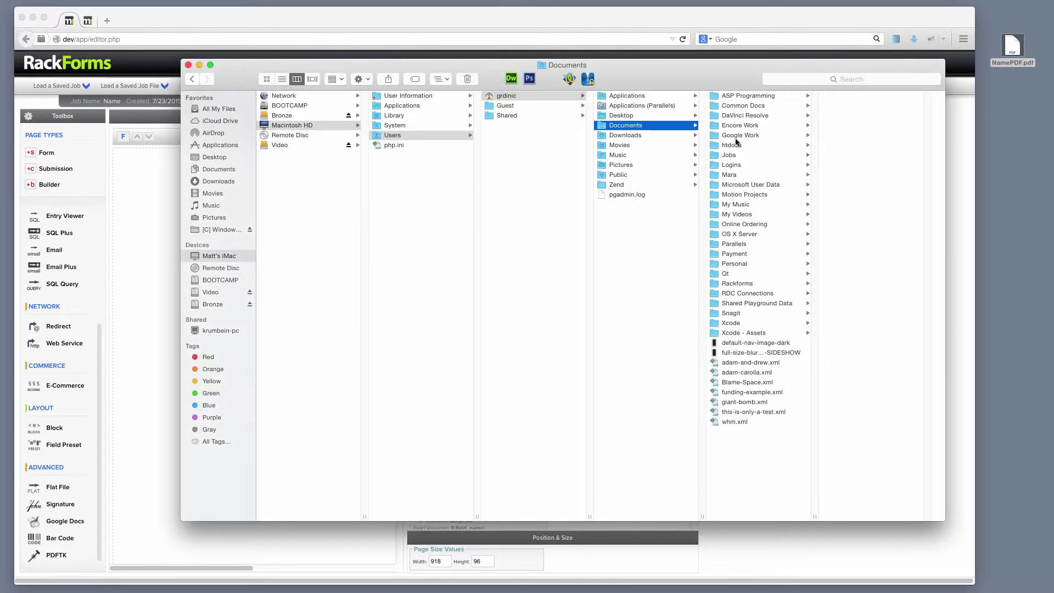
{"action": "left_click", "coordinate": [733, 144]}
{"action": "left_click", "coordinate": [866, 215]}
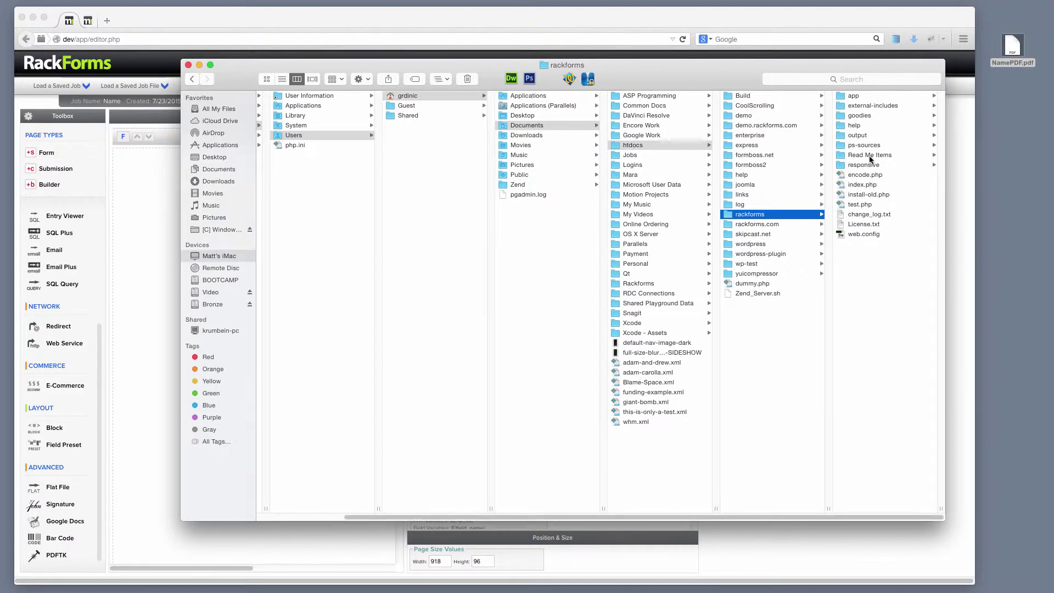
{"action": "left_click", "coordinate": [864, 137]}
{"action": "left_click", "coordinate": [860, 98]}
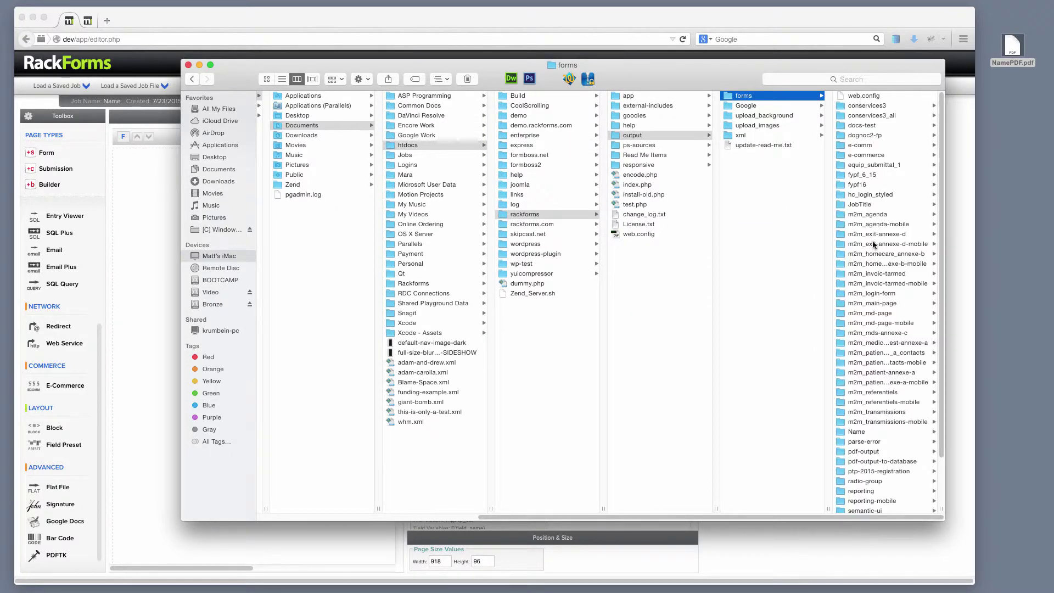
{"action": "left_click", "coordinate": [866, 432]}
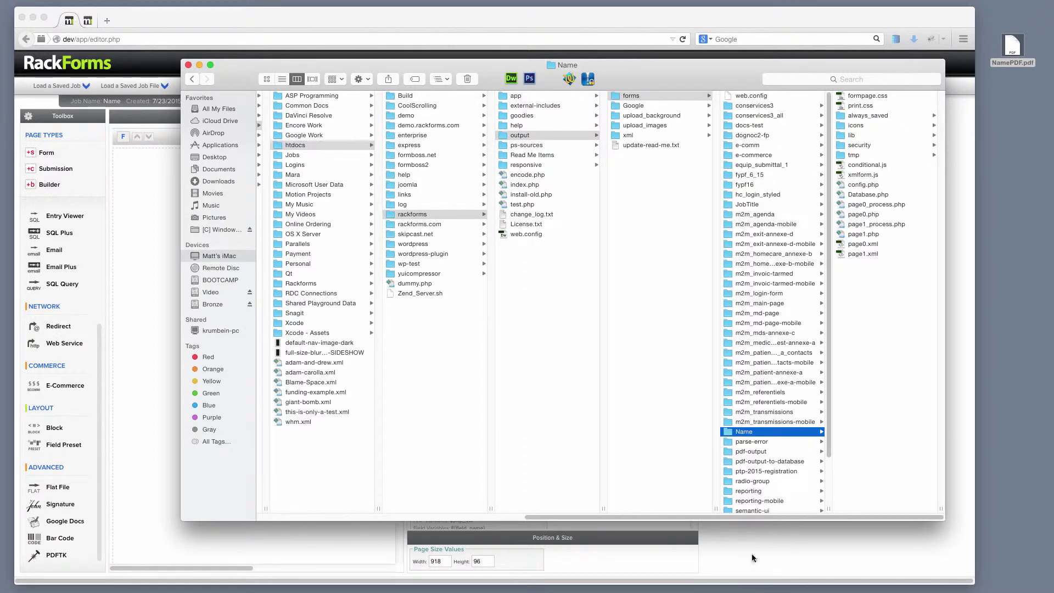
Step: Switch to the Windows 8.1 virtual machine, move its window aside, and copy the Name folder from Finder onto its desktop
{"action": "key", "text": "super+Tab"}
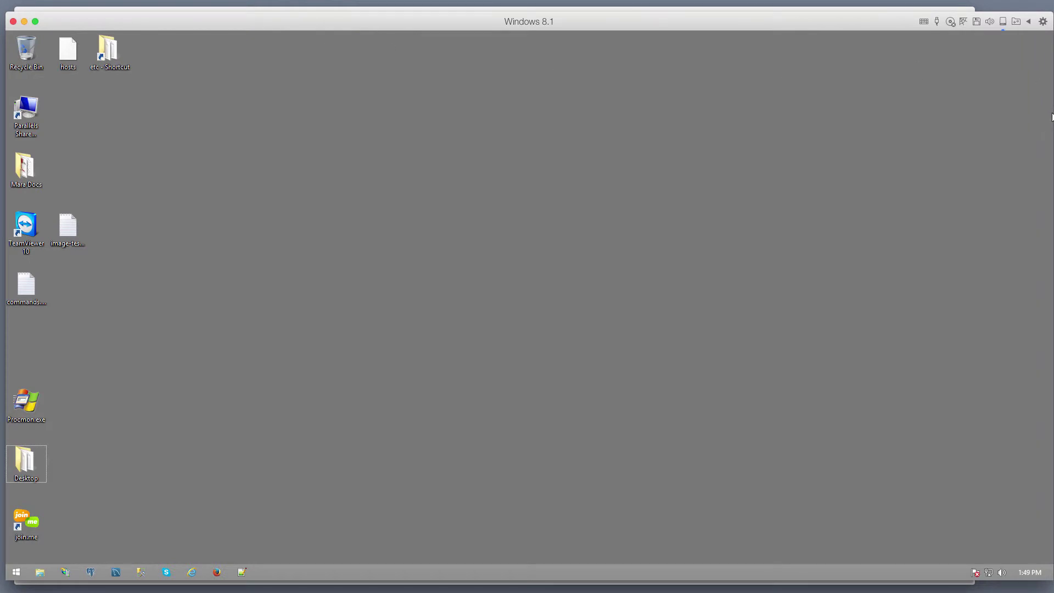
{"action": "left_click_drag", "start_coordinate": [900, 22], "coordinate": [521, 24]}
{"action": "left_click_drag", "start_coordinate": [741, 432], "coordinate": [558, 238]}
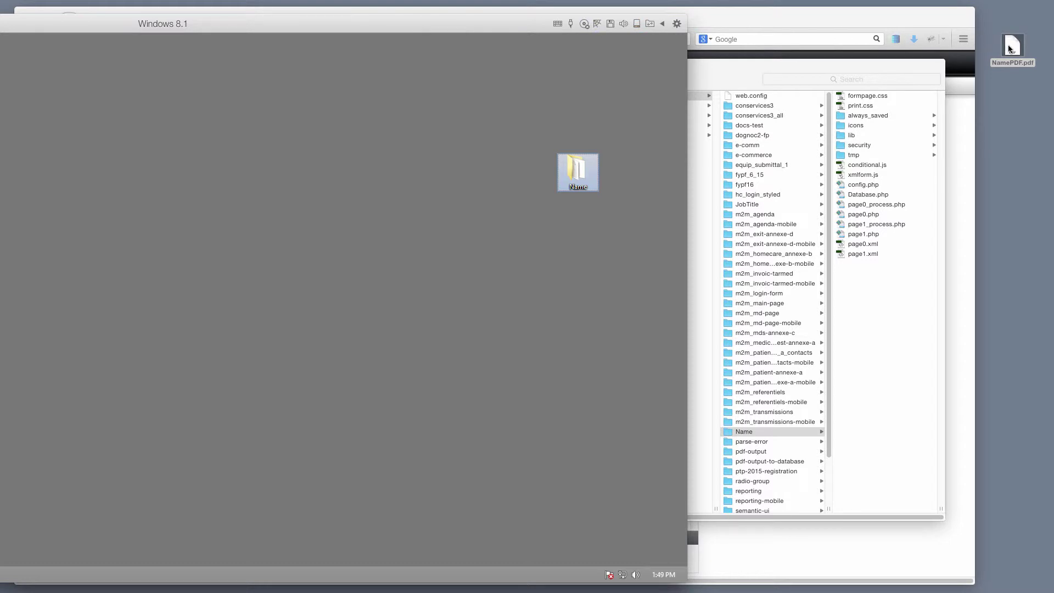
Step: Copy NamePDF.pdf from the Mac desktop to the Windows desktop and move it into the Name folder
{"action": "left_click_drag", "start_coordinate": [1009, 47], "coordinate": [573, 123]}
{"action": "double_click", "coordinate": [430, 32]}
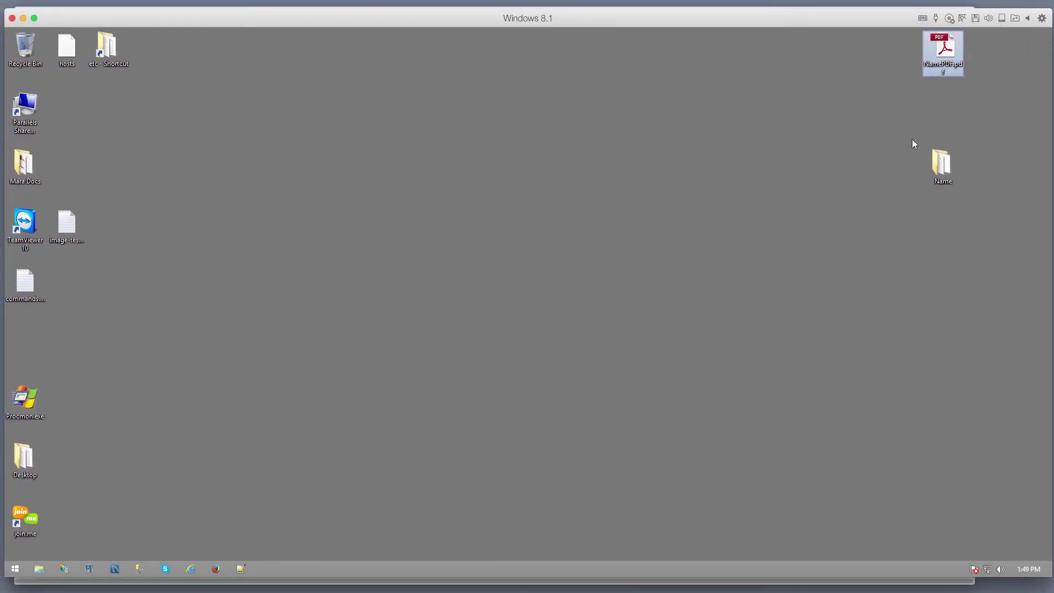
{"action": "double_click", "coordinate": [936, 157]}
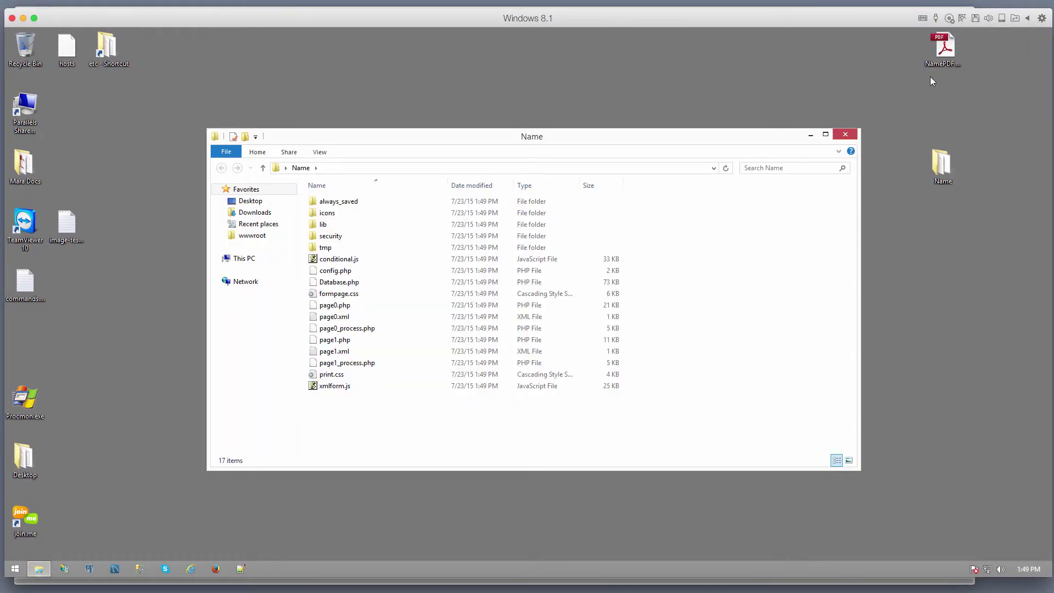
{"action": "left_click_drag", "start_coordinate": [945, 50], "coordinate": [372, 438]}
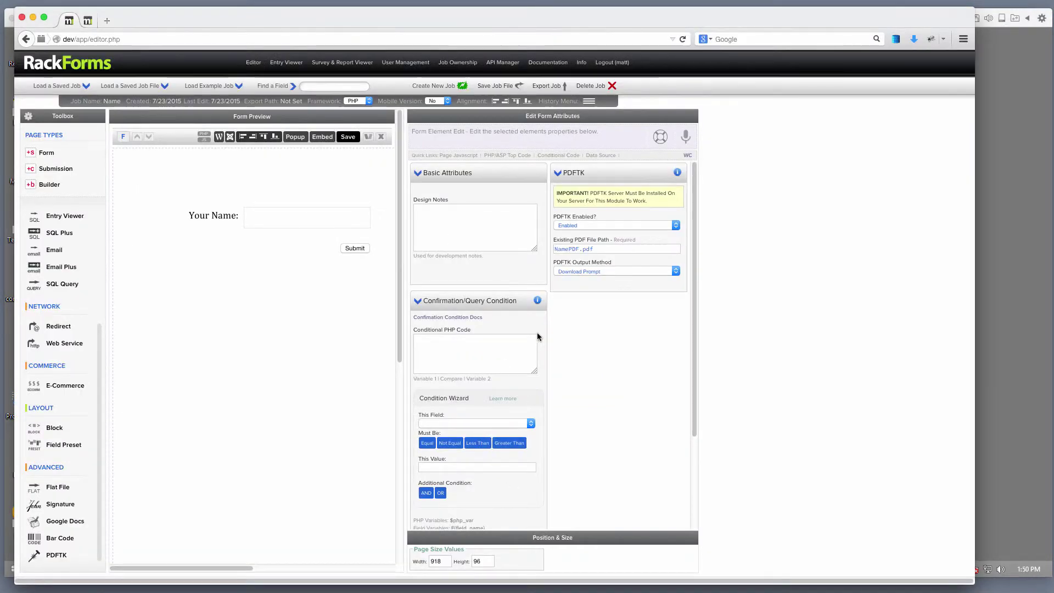
Step: Change the PDFTK module's existing PDF file path to /PDFs/NamePDF.pdf in the RackForms editor
{"action": "left_click_drag", "start_coordinate": [605, 247], "coordinate": [525, 244]}
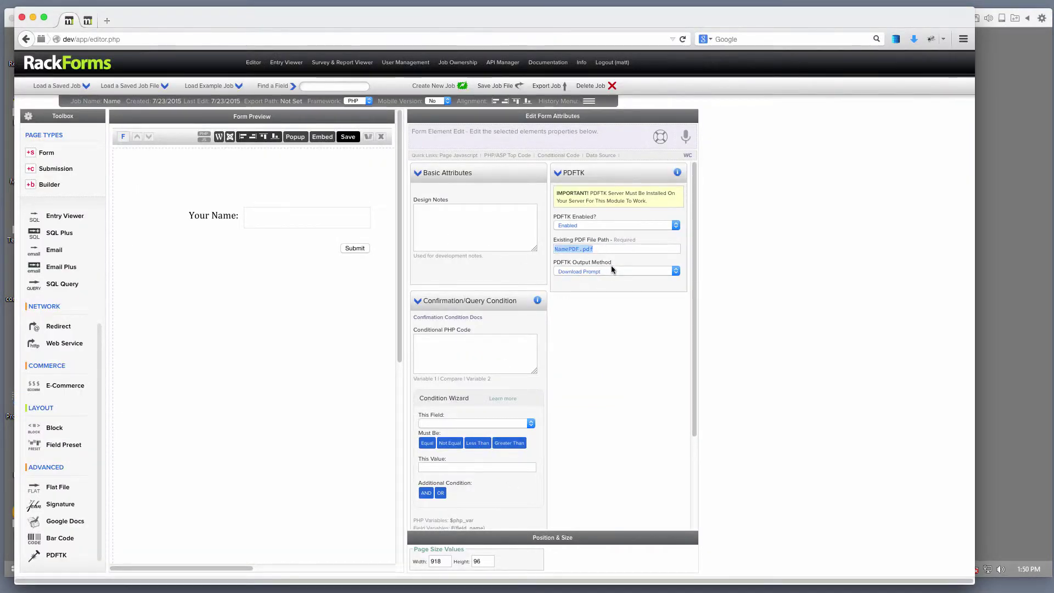
{"action": "left_click_drag", "start_coordinate": [603, 249], "coordinate": [526, 247]}
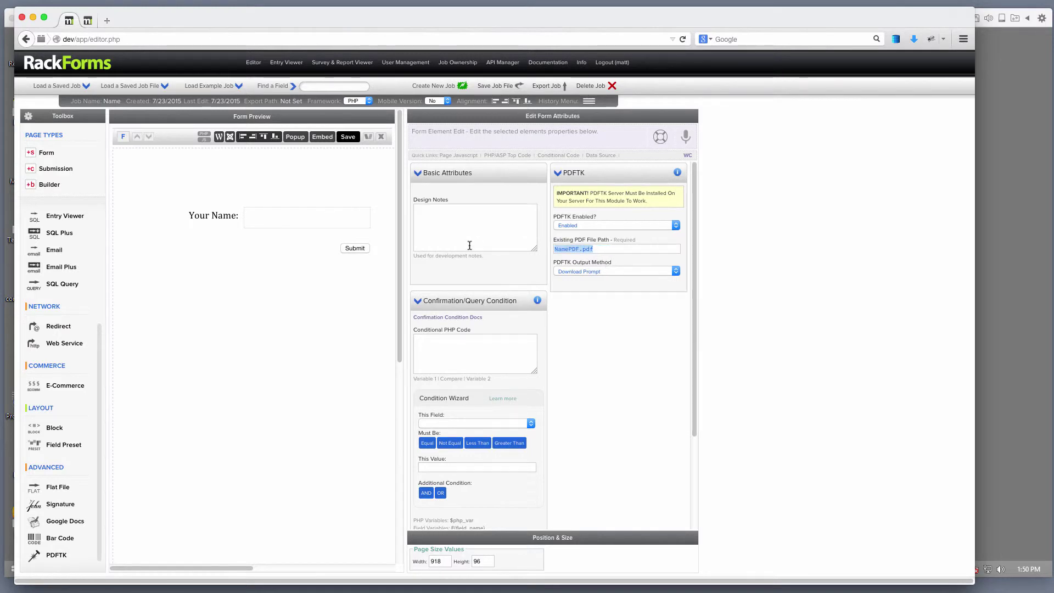
{"action": "left_click", "coordinate": [603, 247]}
{"action": "type", "text": "/"}
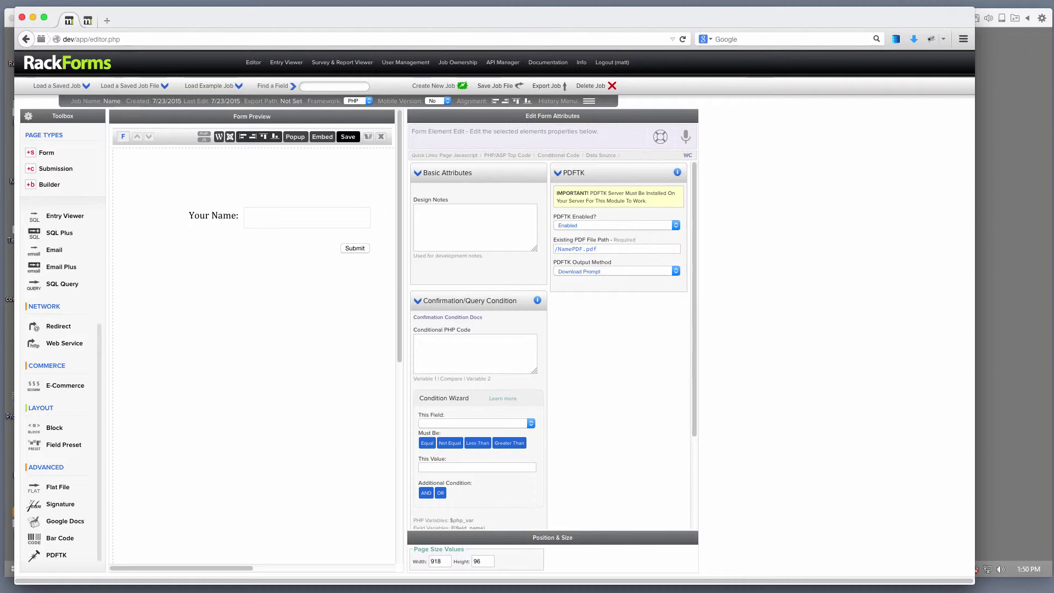
{"action": "type", "text": "PDFs/"}
Step: Switch to the Windows virtual machine and create a subfolder named PDFs in the Name folder
{"action": "left_click", "coordinate": [1000, 193]}
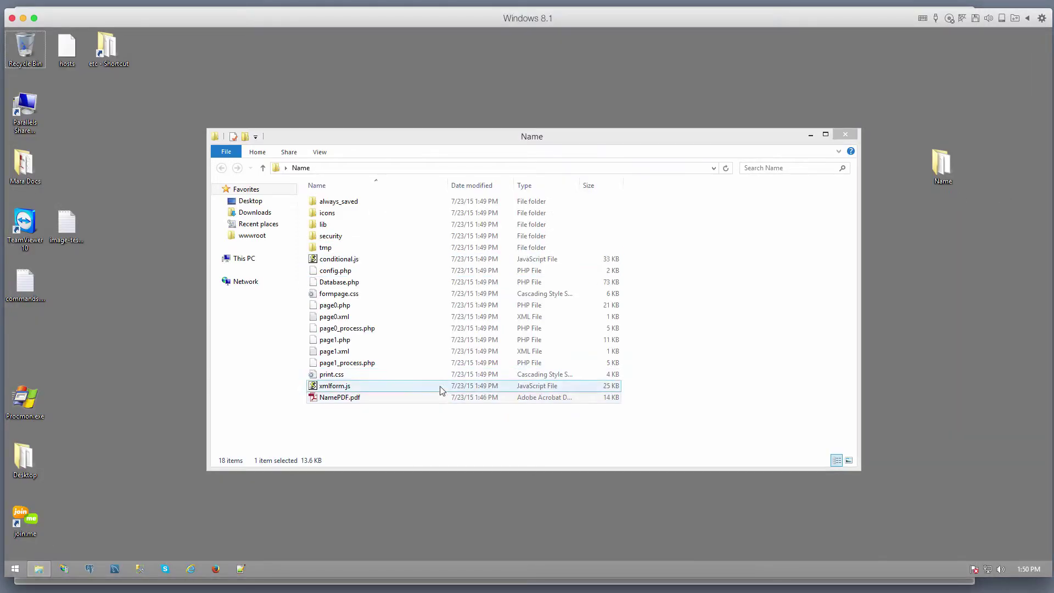
{"action": "right_click", "coordinate": [414, 420]}
{"action": "mouse_move", "coordinate": [459, 394]}
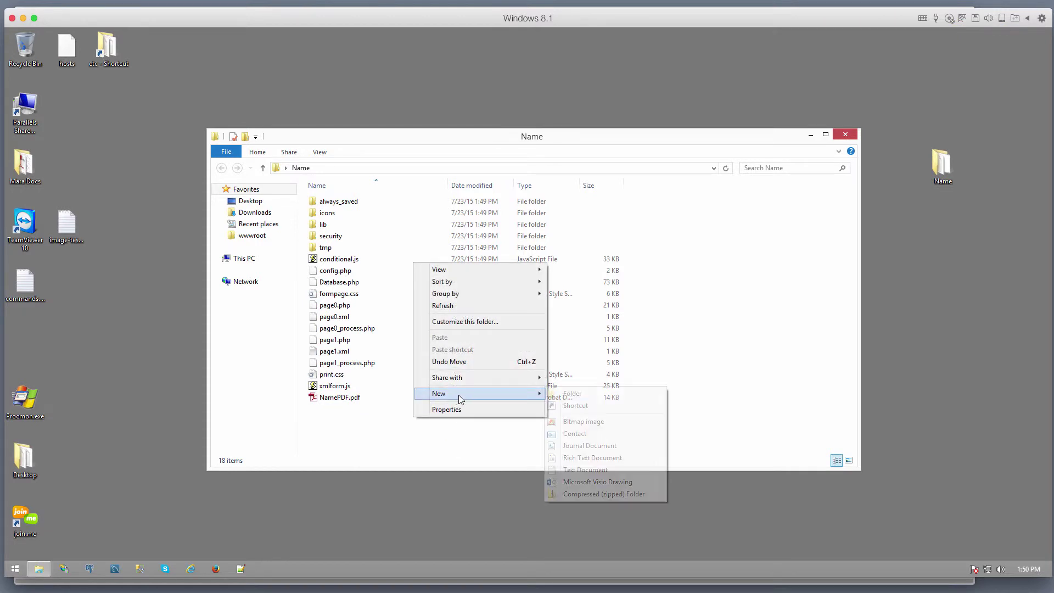
{"action": "left_click", "coordinate": [570, 395]}
{"action": "type", "text": "PDF"}
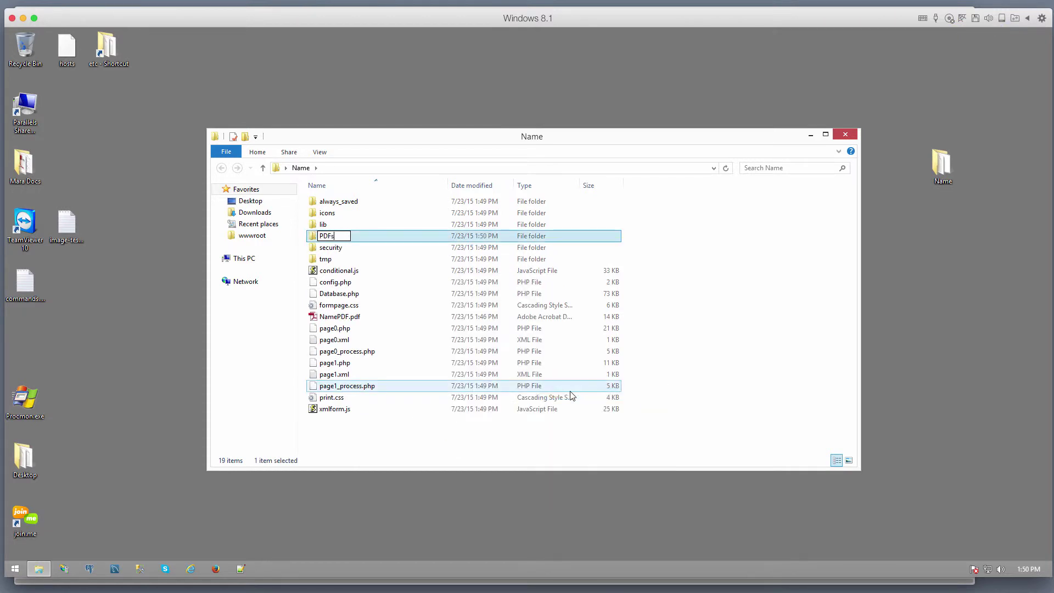
{"action": "type", "text": "s"}
{"action": "key", "text": "Return"}
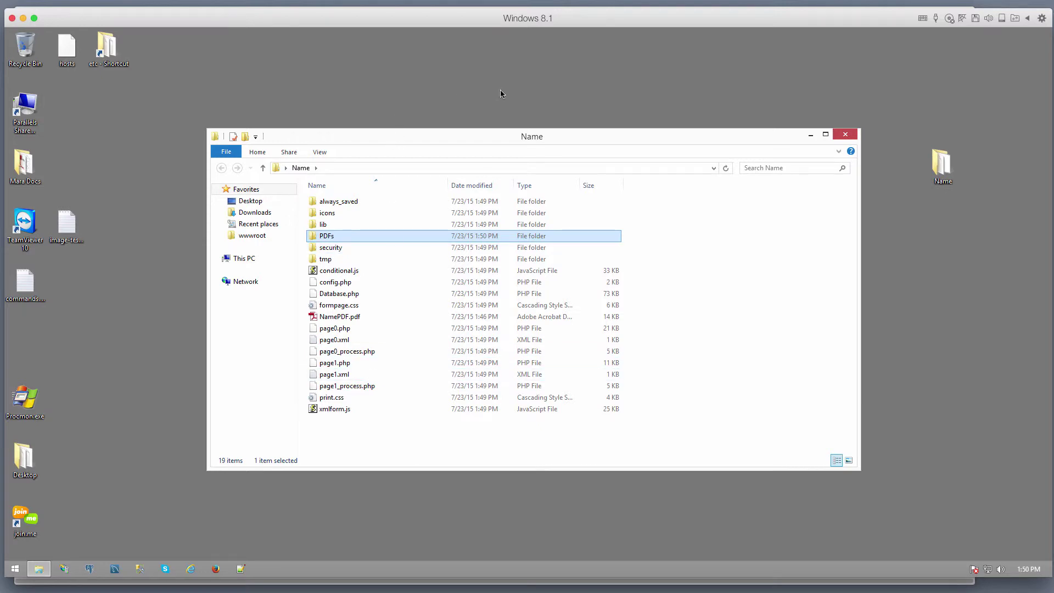
Step: Return to the RackForms editor and remove the /PDFs/ prefix from the PDFTK module's existing PDF file path
{"action": "key", "text": "ctrl+Up"}
{"action": "left_click", "coordinate": [281, 397]}
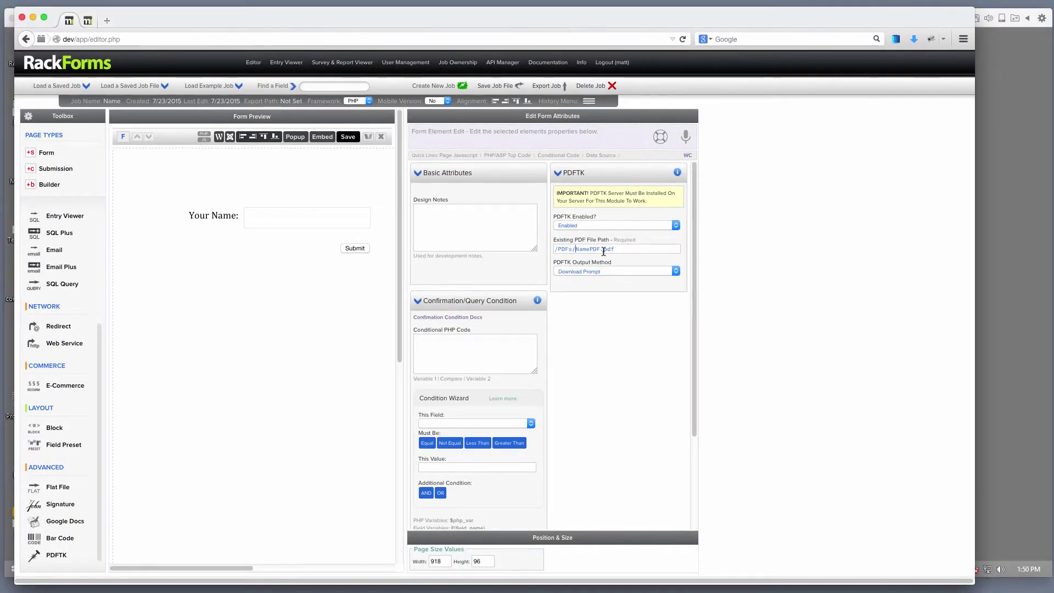
{"action": "left_click_drag", "start_coordinate": [576, 250], "coordinate": [521, 251]}
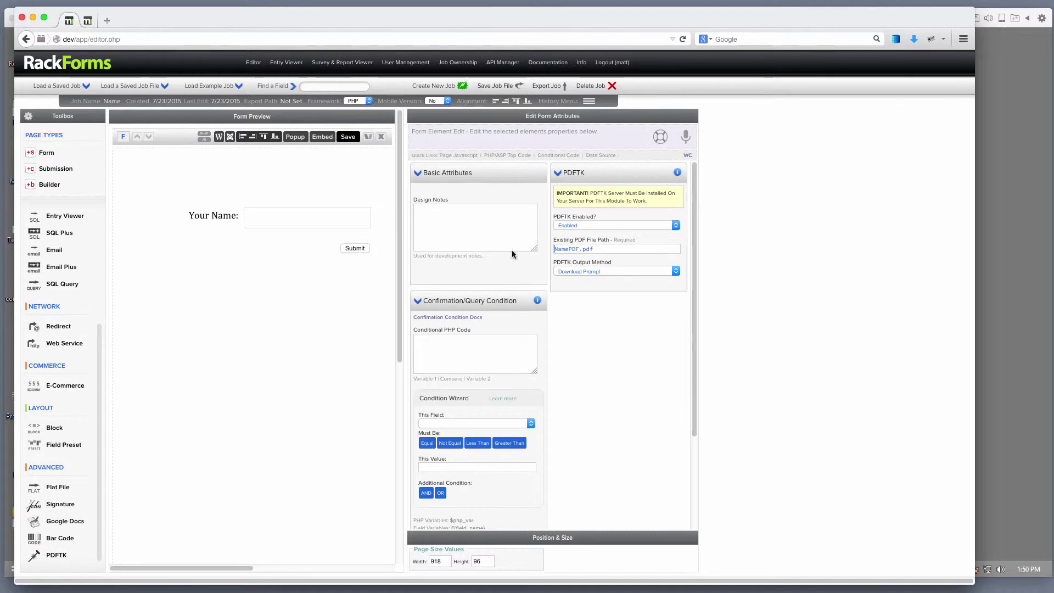
Step: Get the RackForms browser out of the way and close the Name folder window on the Windows machine
{"action": "left_click", "coordinate": [33, 17]}
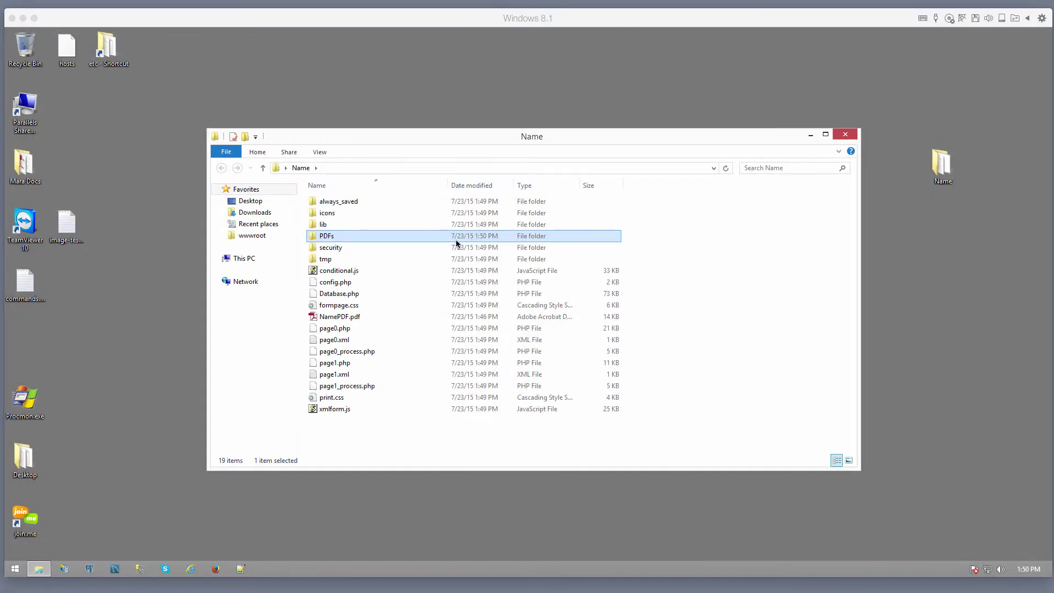
{"action": "double_click", "coordinate": [591, 144]}
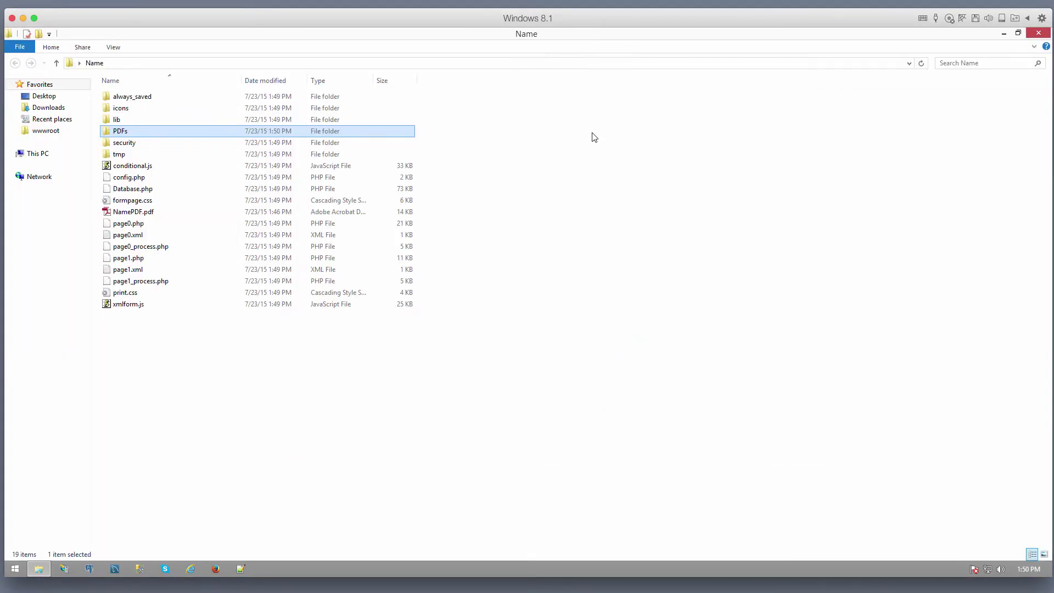
{"action": "left_click", "coordinate": [1017, 34]}
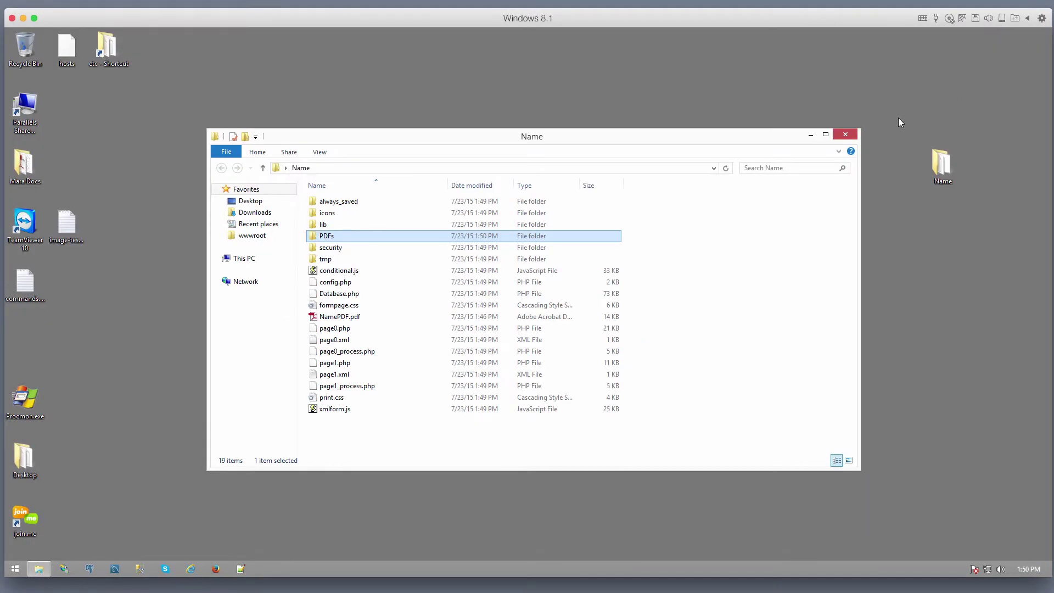
{"action": "left_click", "coordinate": [845, 135]}
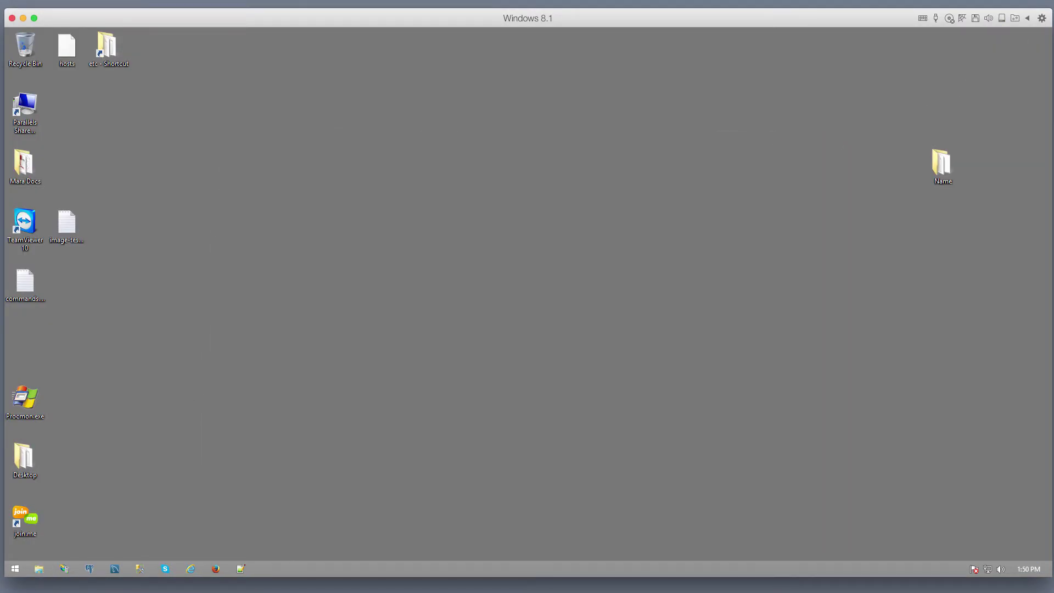
Step: Move the Name folder from the Windows desktop into C:\inetpub\wwwroot\rackforms\output\forms
{"action": "left_click", "coordinate": [37, 571]}
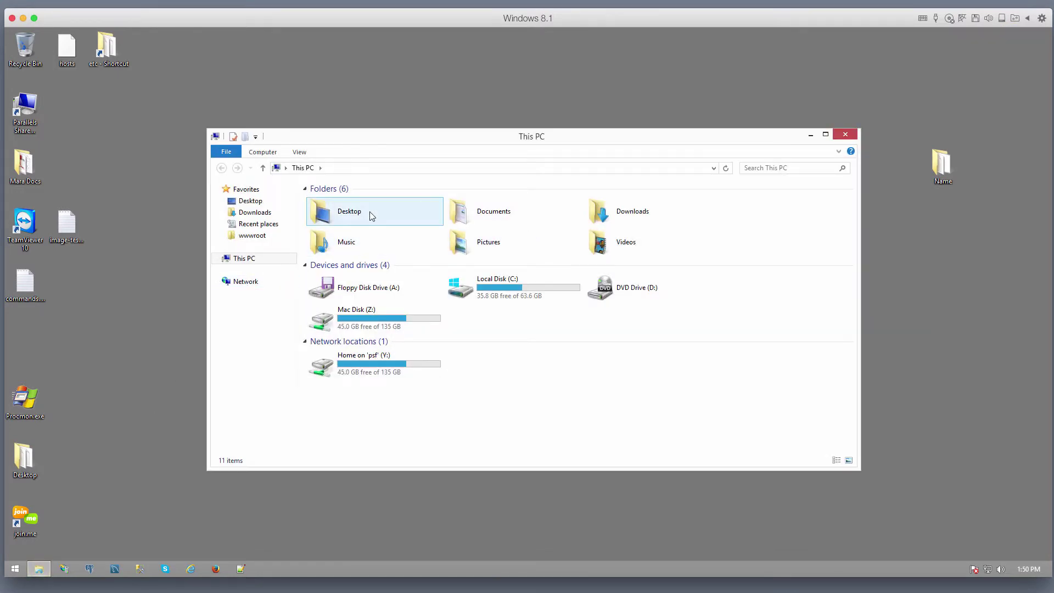
{"action": "double_click", "coordinate": [453, 293]}
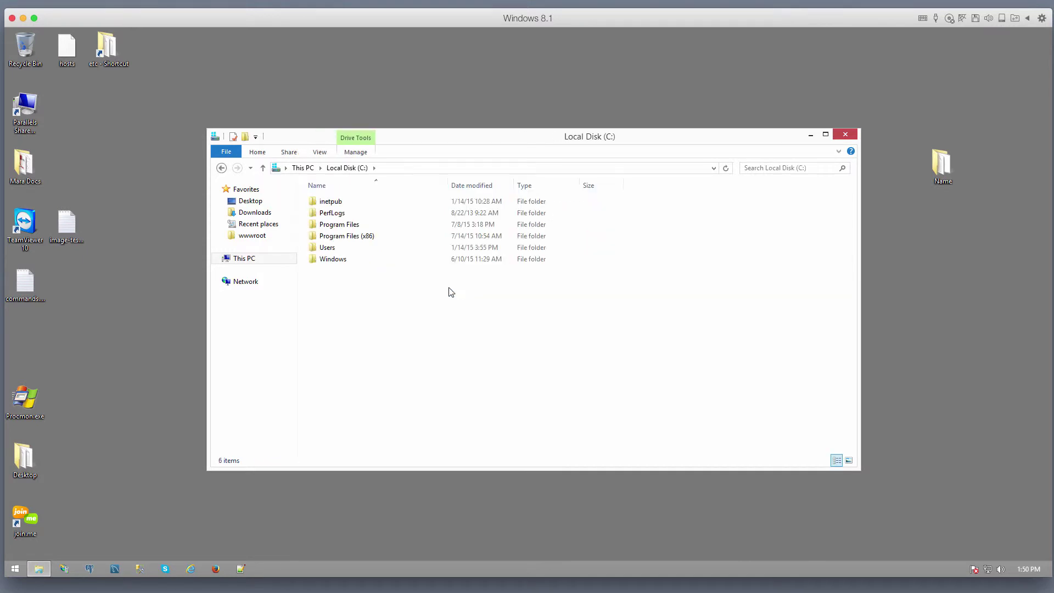
{"action": "double_click", "coordinate": [329, 202]}
{"action": "double_click", "coordinate": [337, 250]}
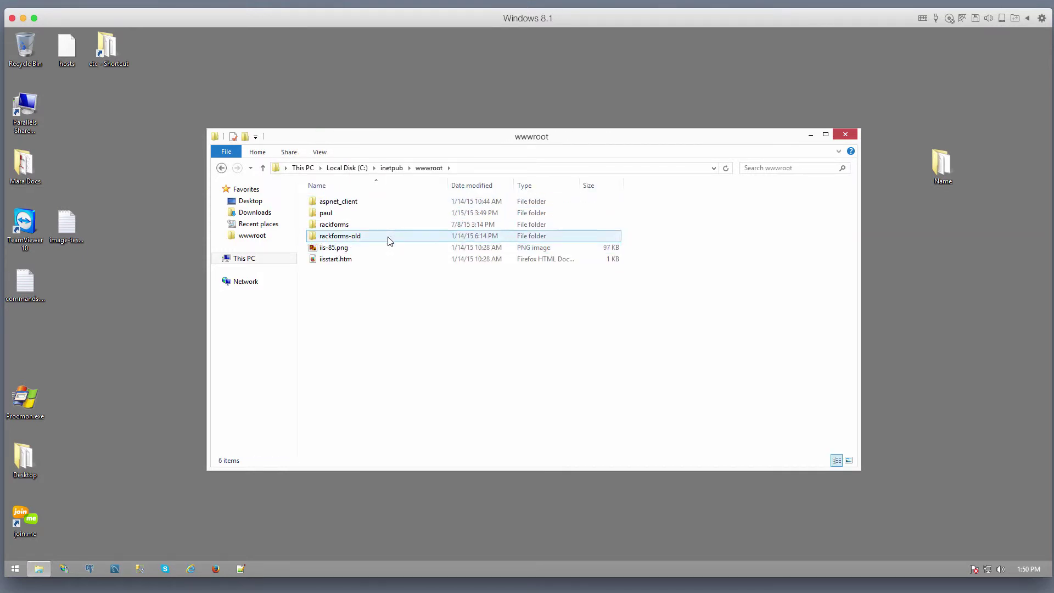
{"action": "double_click", "coordinate": [340, 225]}
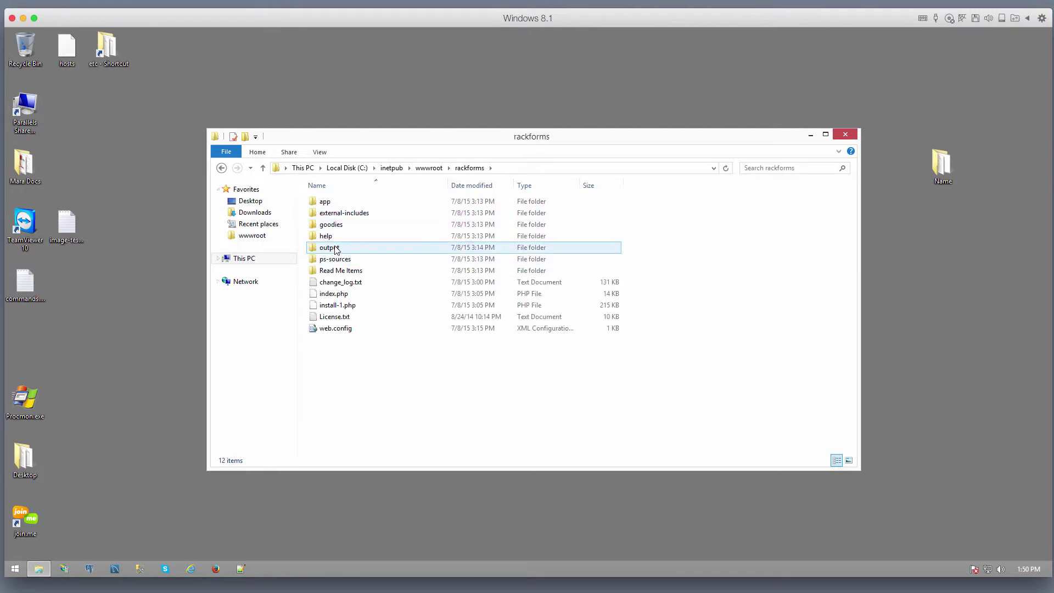
{"action": "double_click", "coordinate": [336, 248]}
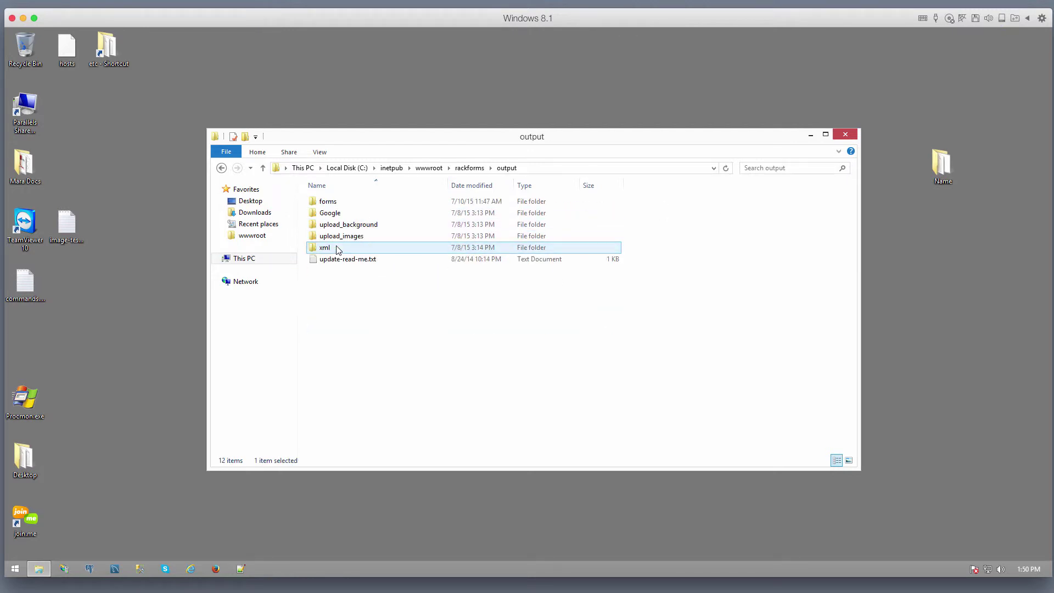
{"action": "double_click", "coordinate": [328, 202]}
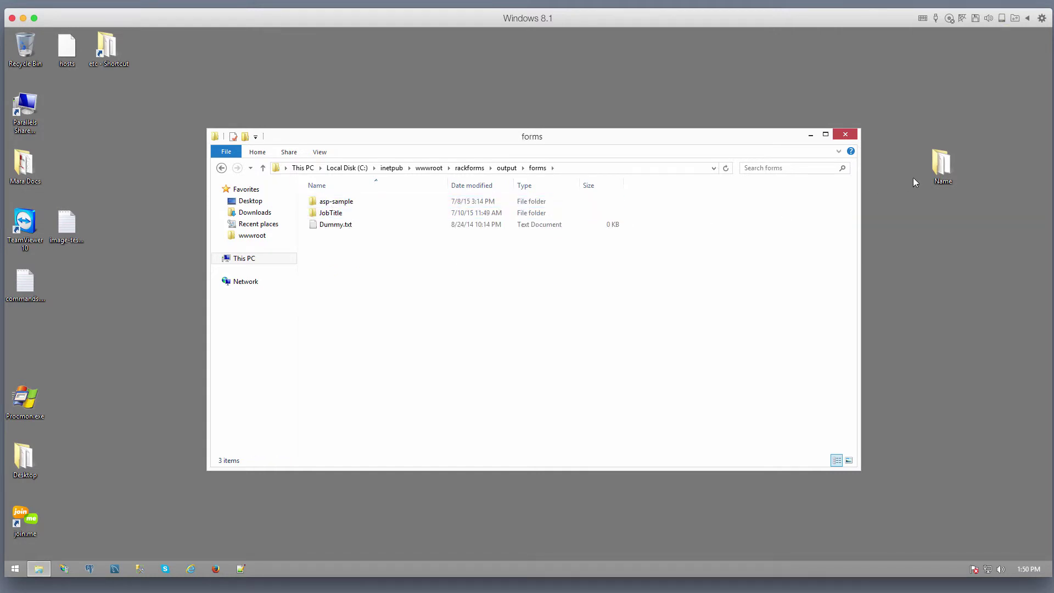
{"action": "left_click_drag", "start_coordinate": [941, 165], "coordinate": [423, 274]}
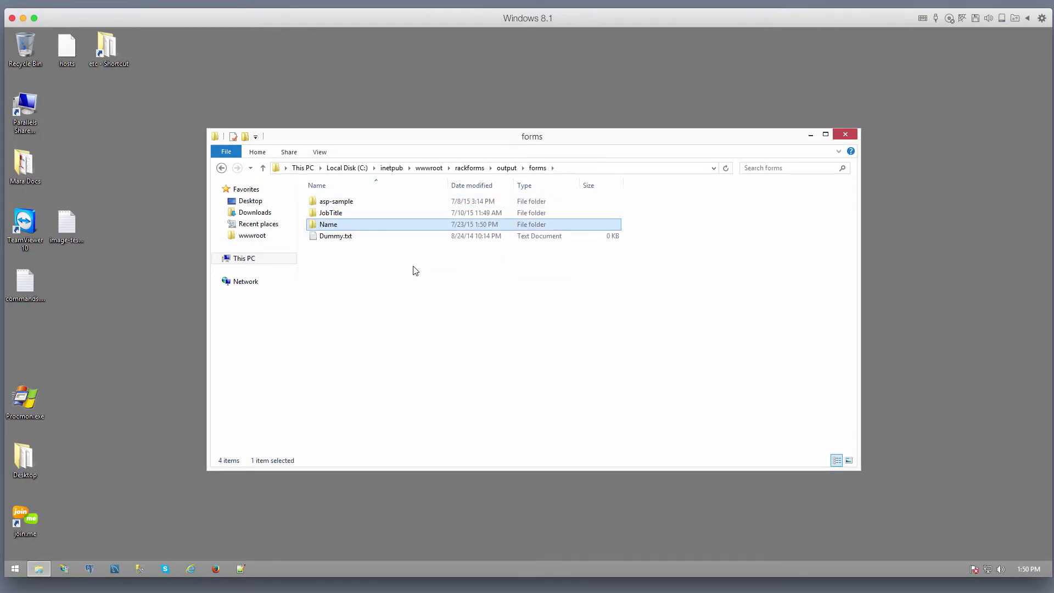
Step: Open dev/output/forms/Name/page0.php in Firefox on the Windows machine, then shrink the browser window and place it partly over the forms folder
{"action": "left_click", "coordinate": [215, 569]}
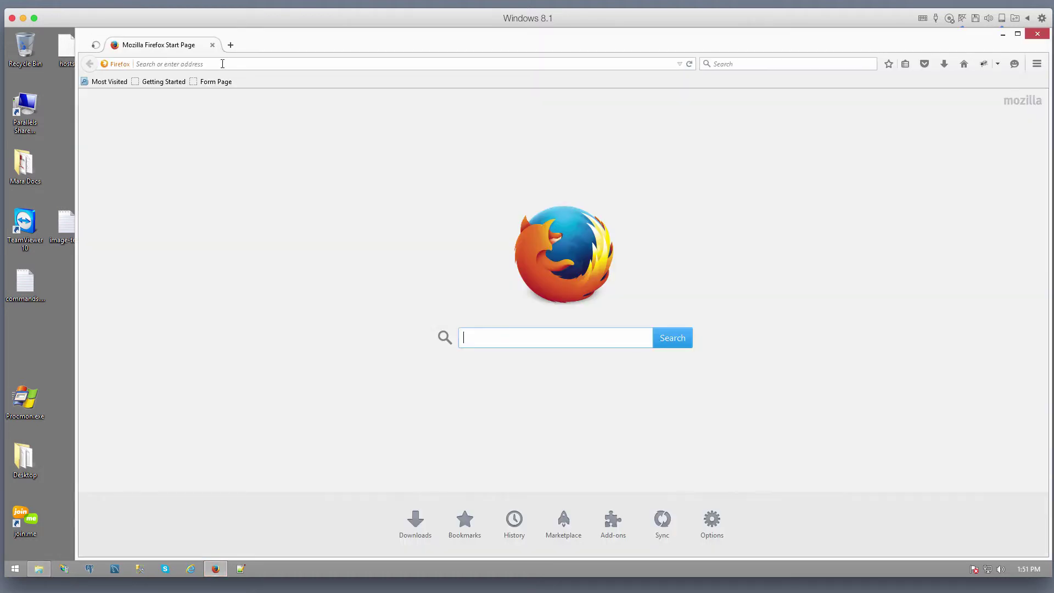
{"action": "left_click", "coordinate": [223, 62]}
{"action": "type", "text": "dev/"}
{"action": "key", "text": "Down"}
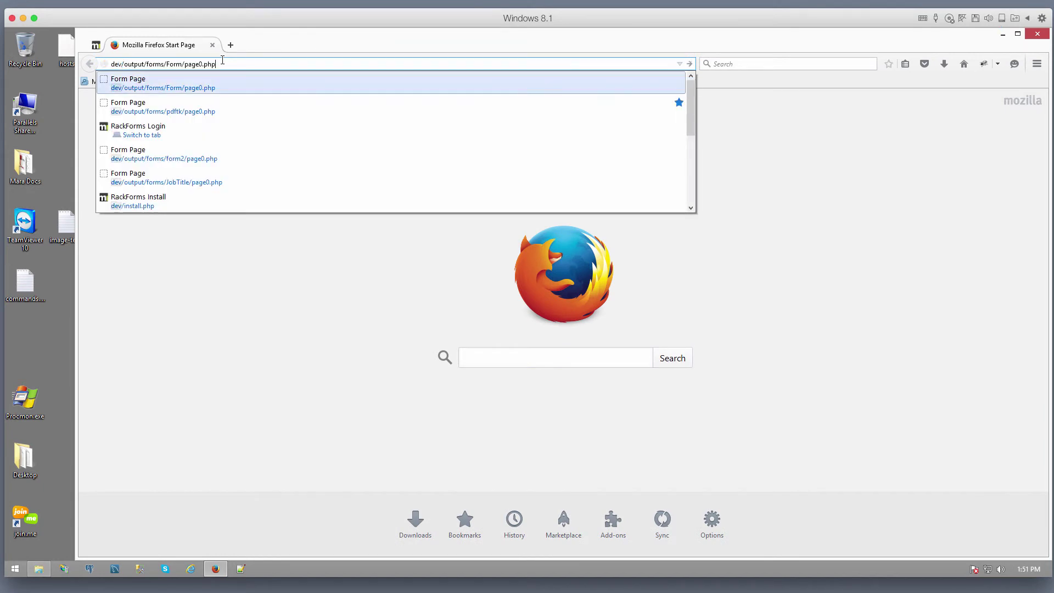
{"action": "key", "text": "Return"}
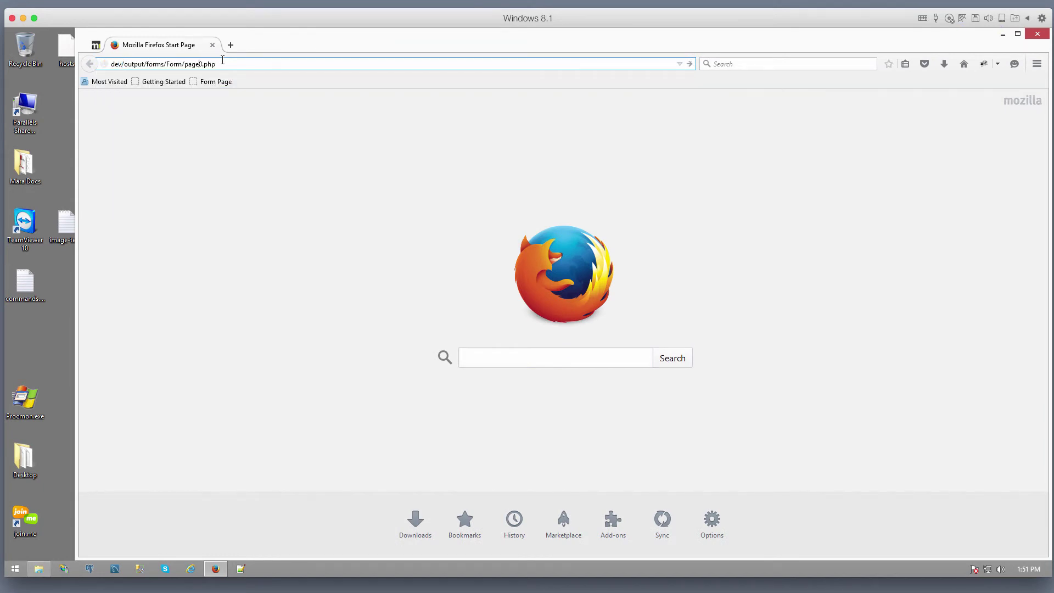
{"action": "key", "text": "BackSpace"}
{"action": "key", "text": "BackSpace"}
{"action": "key", "text": "BackSpace"}
{"action": "key", "text": "BackSpace"}
{"action": "type", "text": "Na,m"}
{"action": "key", "text": "BackSpace"}
{"action": "key", "text": "BackSpace"}
{"action": "type", "text": "me"}
{"action": "key", "text": "Return"}
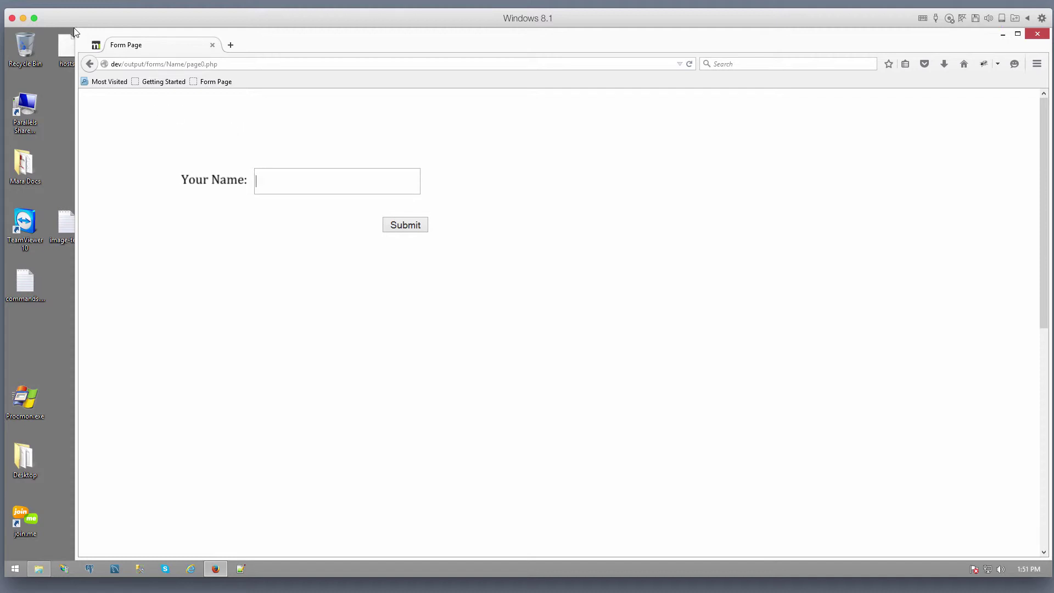
{"action": "left_click_drag", "start_coordinate": [74, 31], "coordinate": [557, 191]}
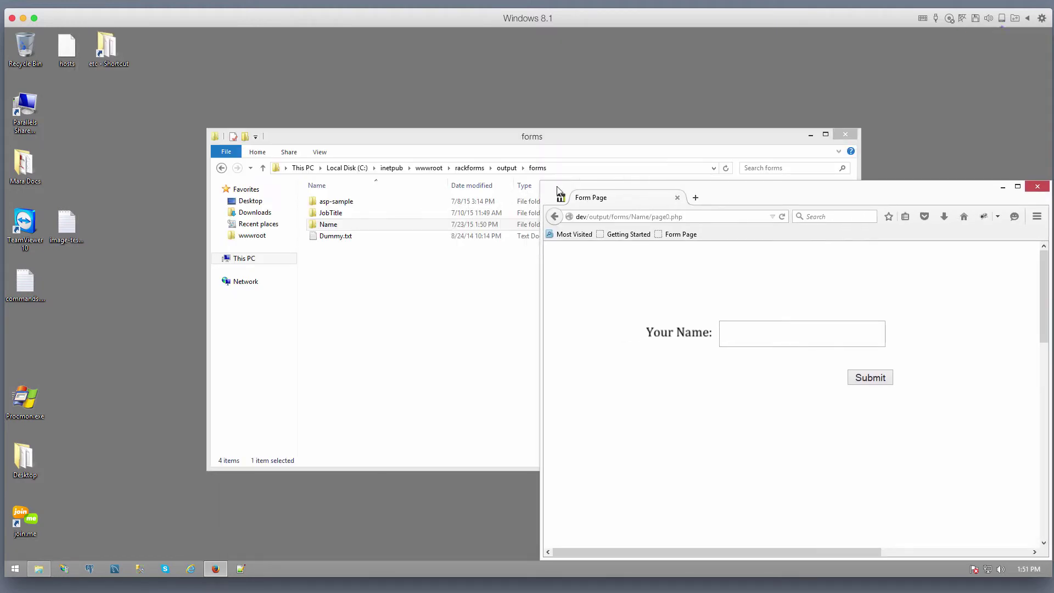
{"action": "left_click_drag", "start_coordinate": [736, 198], "coordinate": [600, 148]}
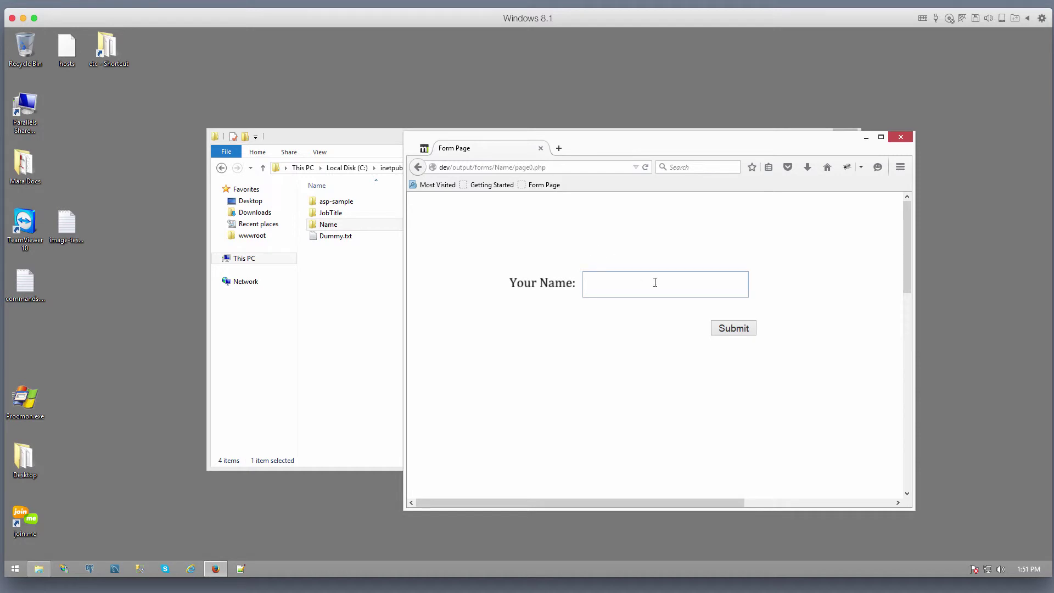
Step: Enter a first name in the form's Your Name field and submit the form
{"action": "type", "text": "Matt"}
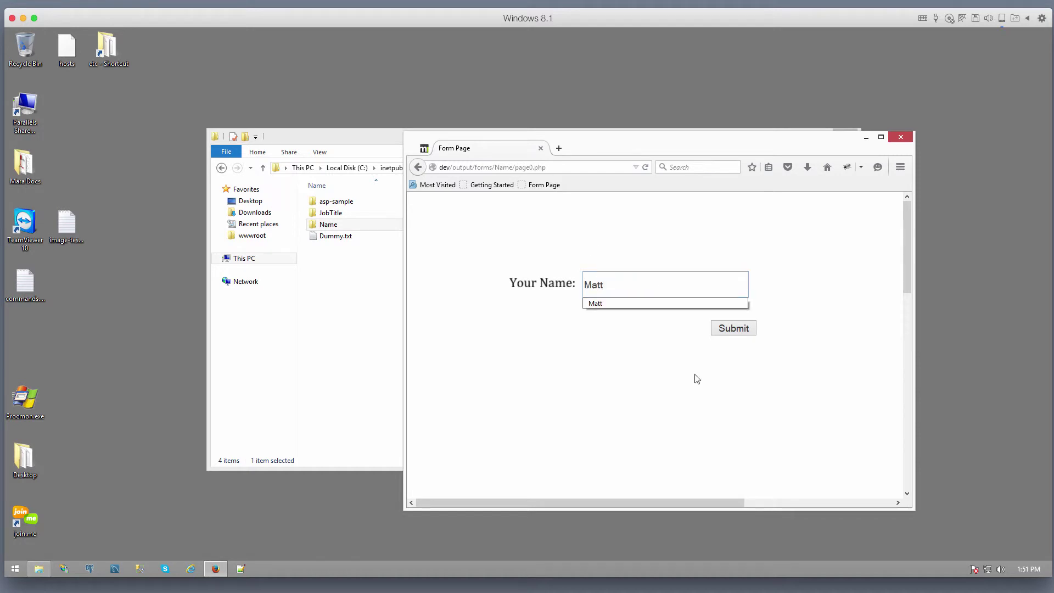
{"action": "left_click", "coordinate": [739, 331]}
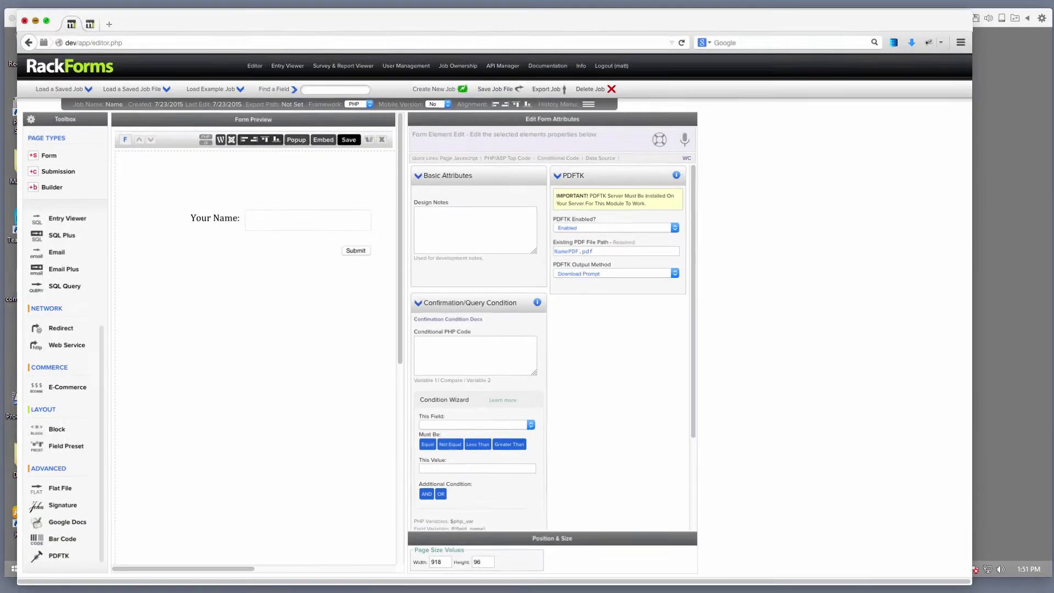
Step: Review the PDFTK Output Method choices in the RackForms editor, keep Download Prompt, and return to the Windows machine
{"action": "left_click", "coordinate": [598, 271]}
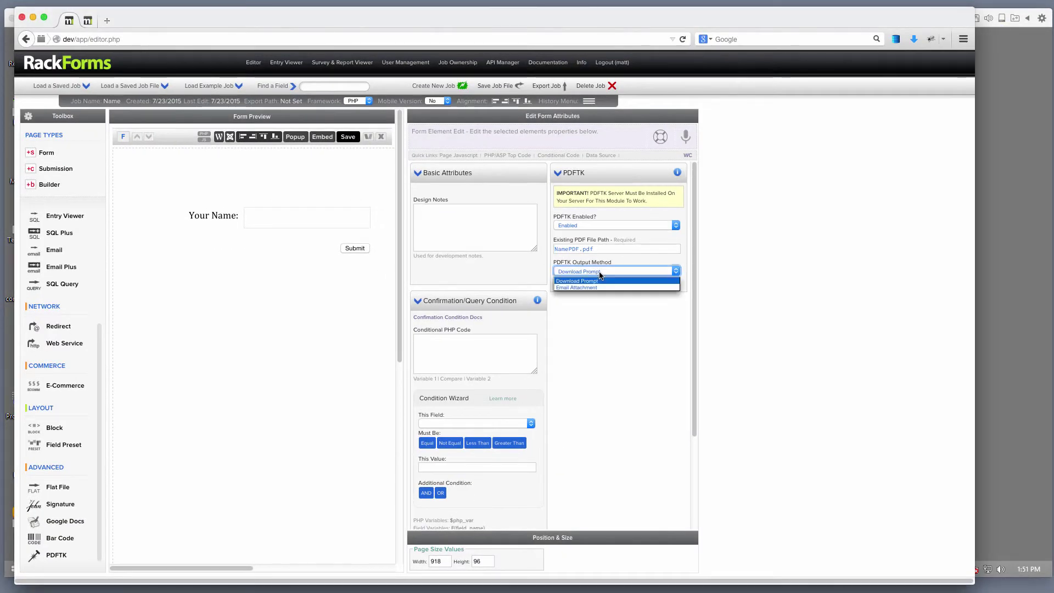
{"action": "left_click", "coordinate": [788, 212]}
{"action": "left_click", "coordinate": [34, 18]}
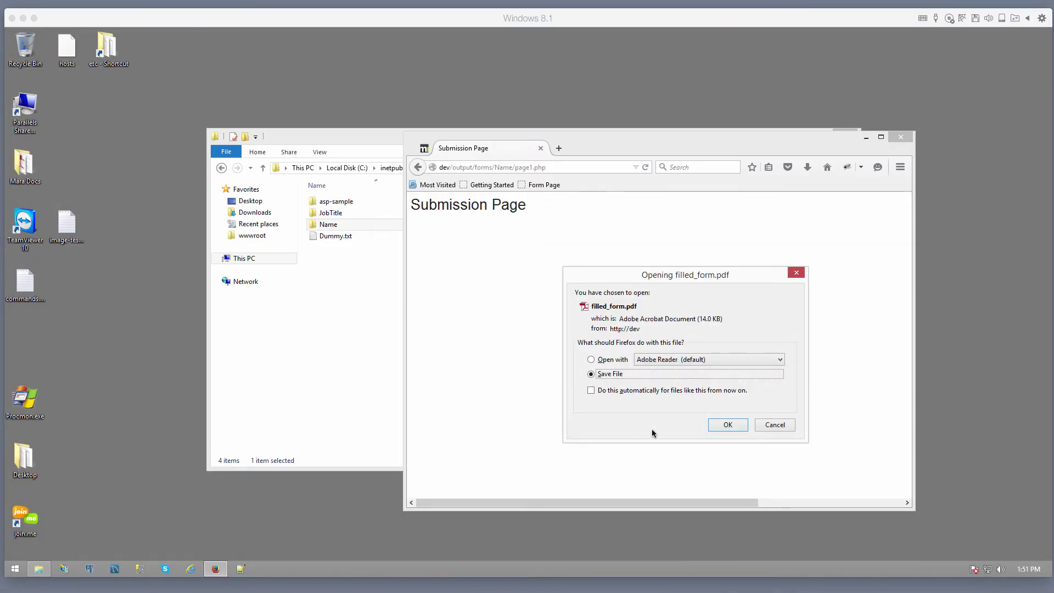
Step: Save the offered filled_form.pdf and open the downloaded file from Firefox's downloads list in Adobe Reader
{"action": "left_click", "coordinate": [723, 426]}
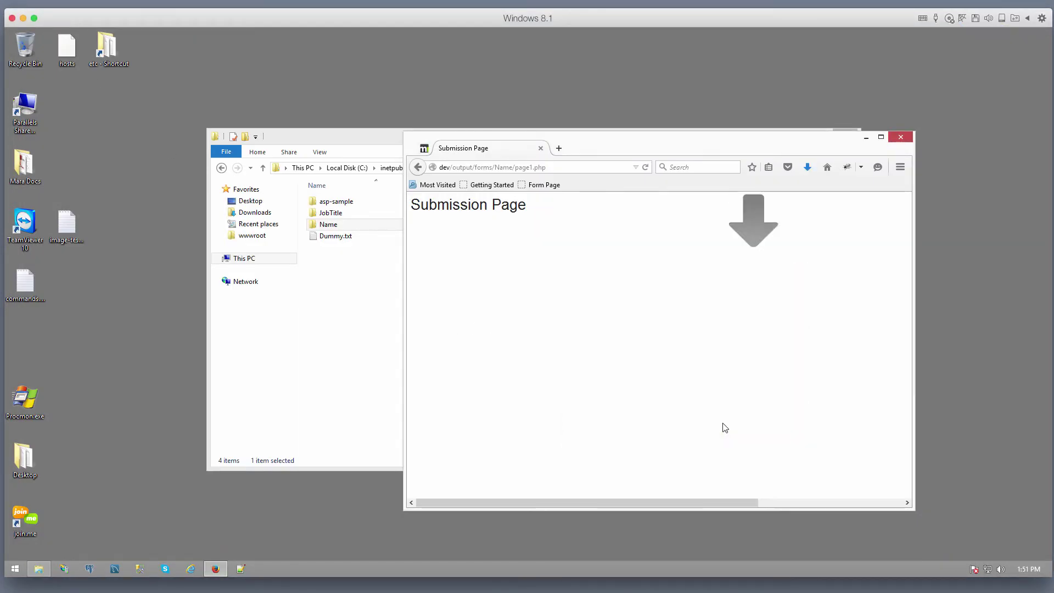
{"action": "left_click", "coordinate": [807, 167]}
{"action": "left_click", "coordinate": [675, 205]}
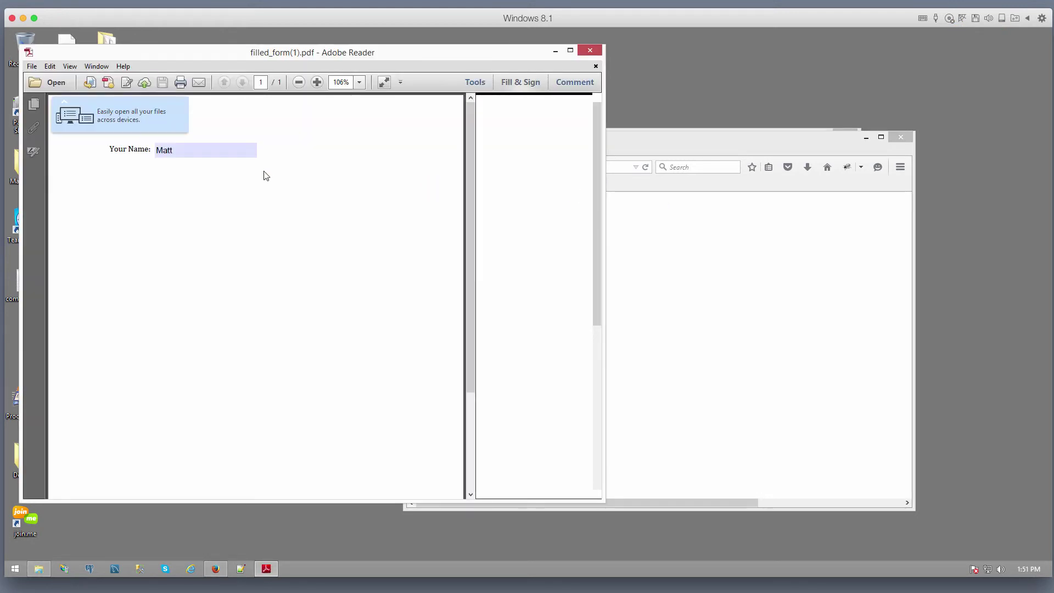
Step: Examine the Your Name label and the filled-in name field in the downloaded PDF
{"action": "left_click", "coordinate": [181, 177]}
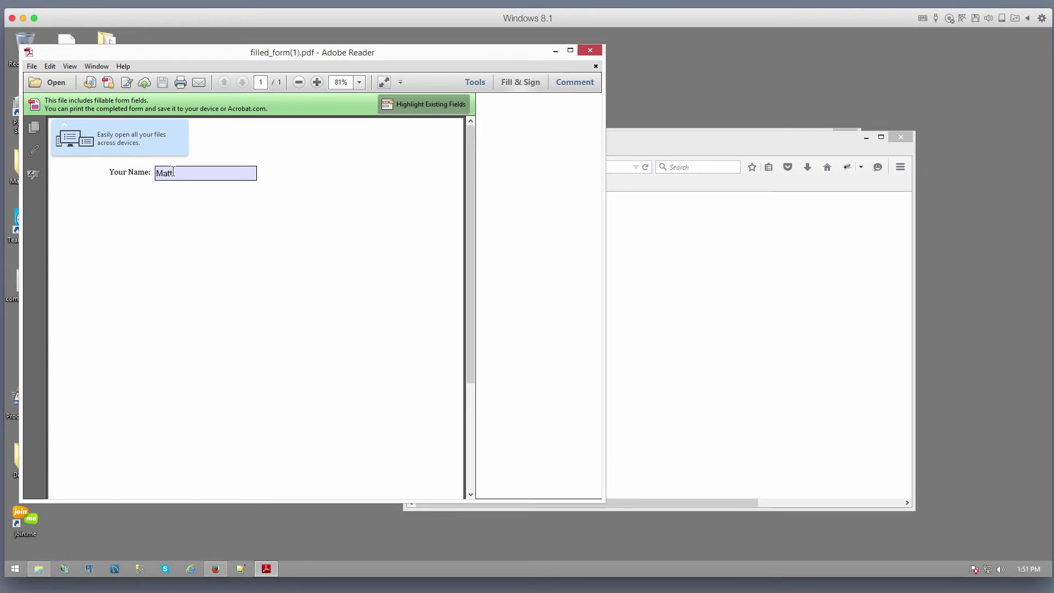
{"action": "left_click", "coordinate": [142, 171]}
{"action": "left_click_drag", "start_coordinate": [112, 172], "coordinate": [151, 173]}
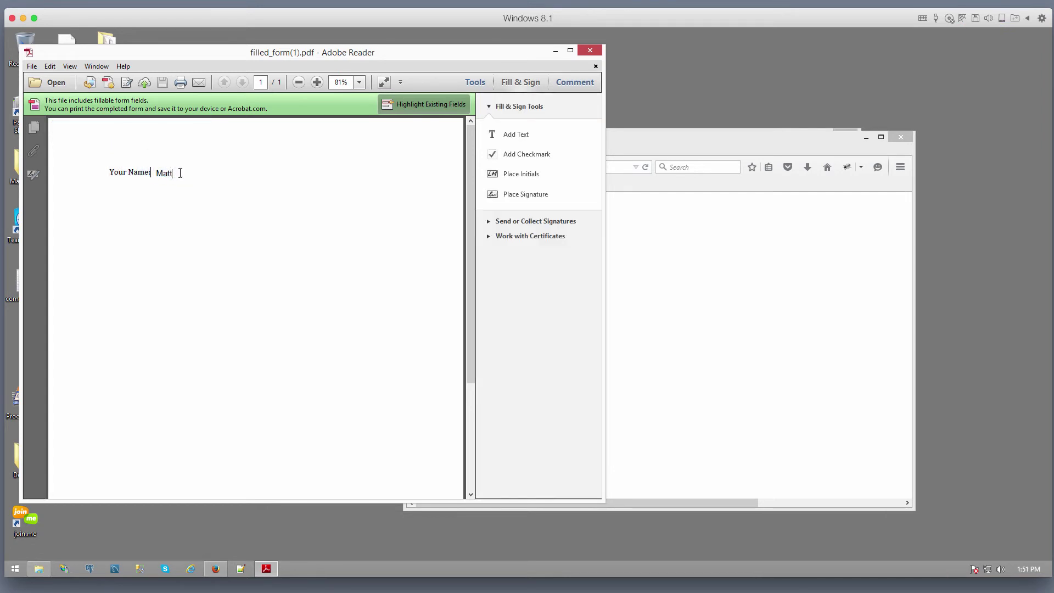
{"action": "double_click", "coordinate": [164, 173]}
Step: Close the filled PDF in Adobe Reader and make the Firefox window with the Submission Page taller
{"action": "left_click", "coordinate": [590, 50]}
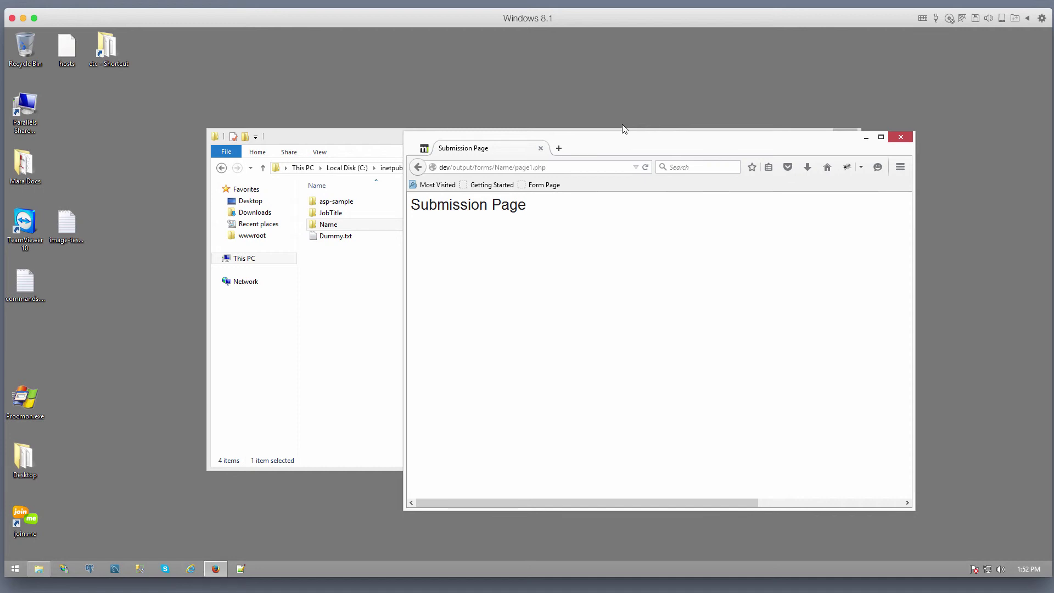
{"action": "left_click_drag", "start_coordinate": [618, 131], "coordinate": [629, 101]}
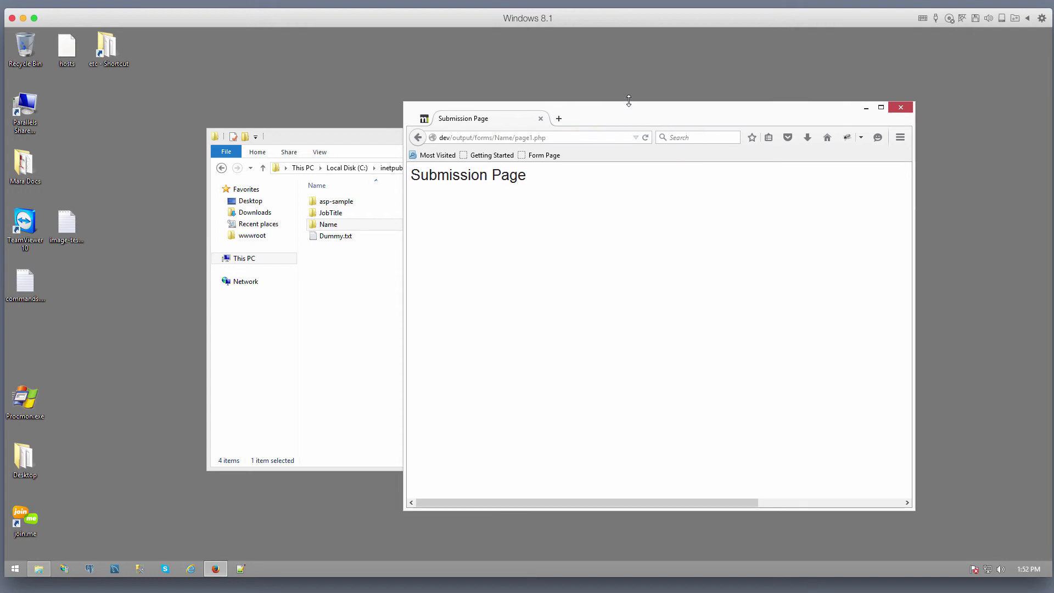